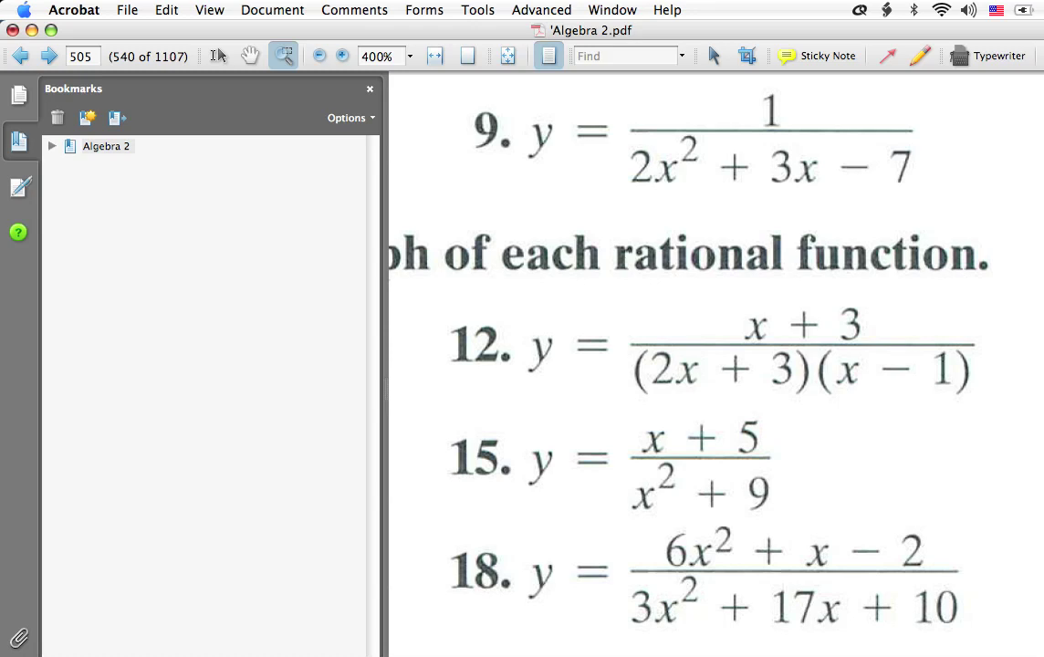
# Step: Add a top-level bookmark named "12." after the Algebra 2 bookmark
pyautogui.click(107, 146)
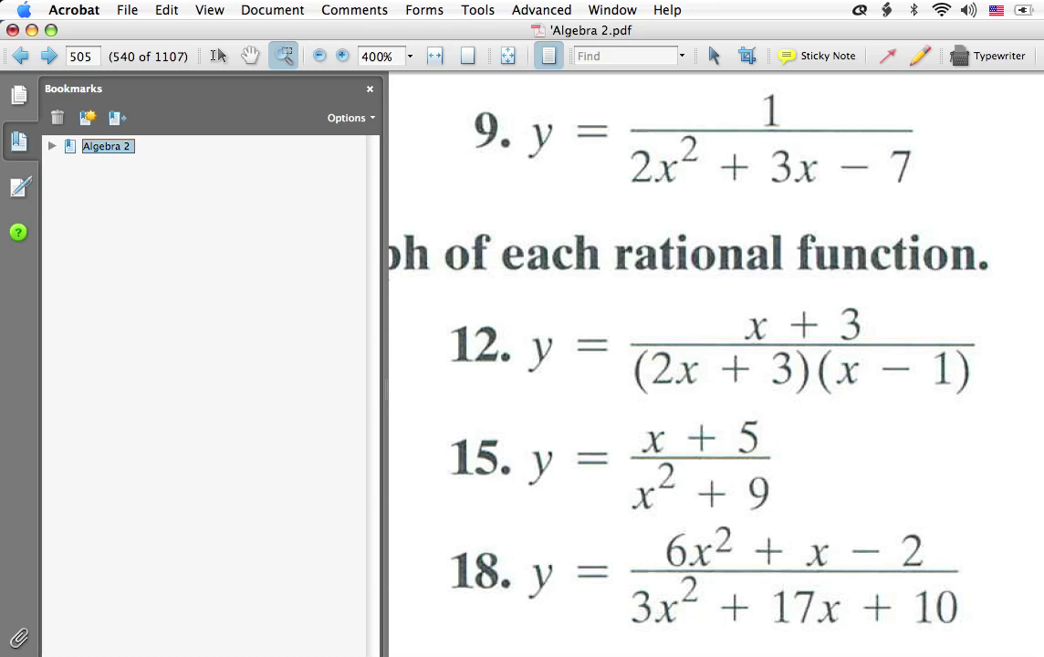
pyautogui.press('super+b')
pyautogui.write('12.')
pyautogui.press('Return')
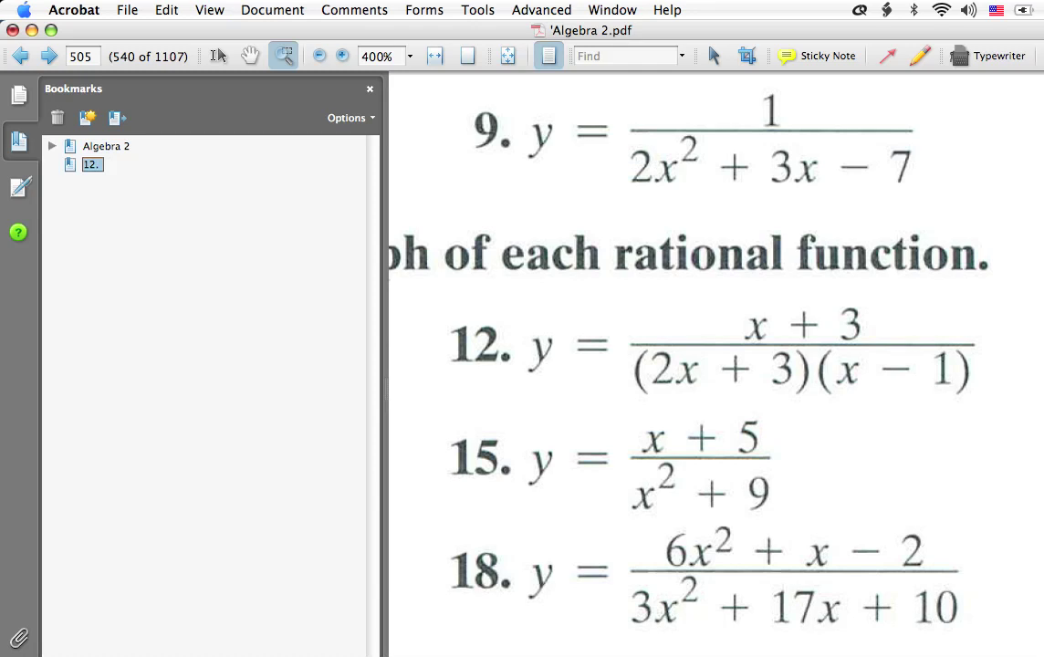
# Step: Add a bookmark named "VA:s" and nest it under the 12. bookmark
pyautogui.press('super+b')
pyautogui.write('V')
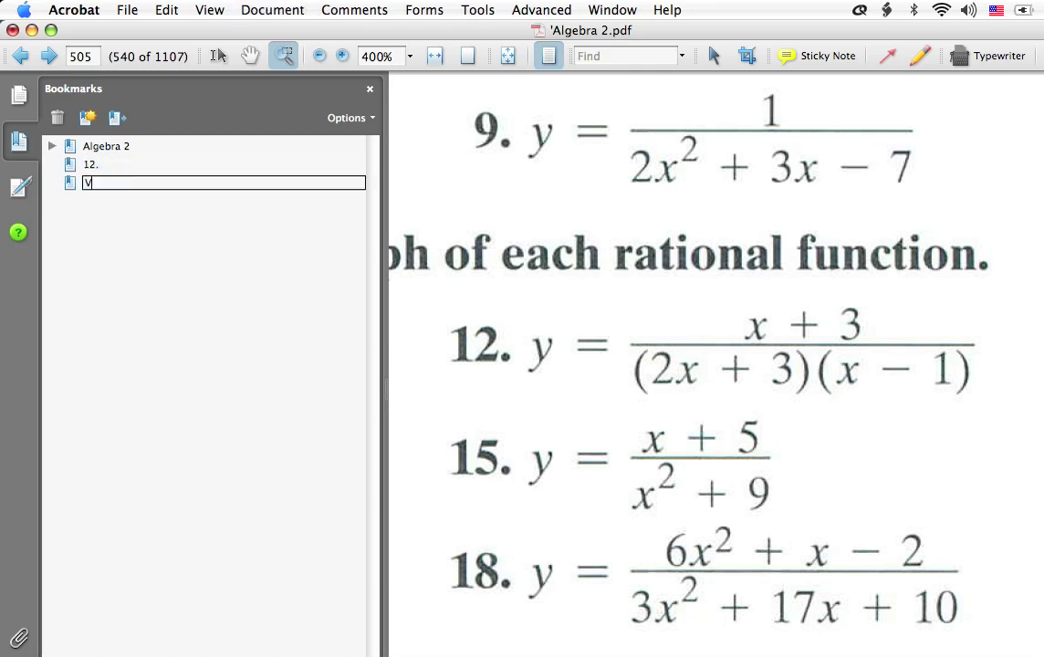
pyautogui.write('A:s')
pyautogui.press('Return')
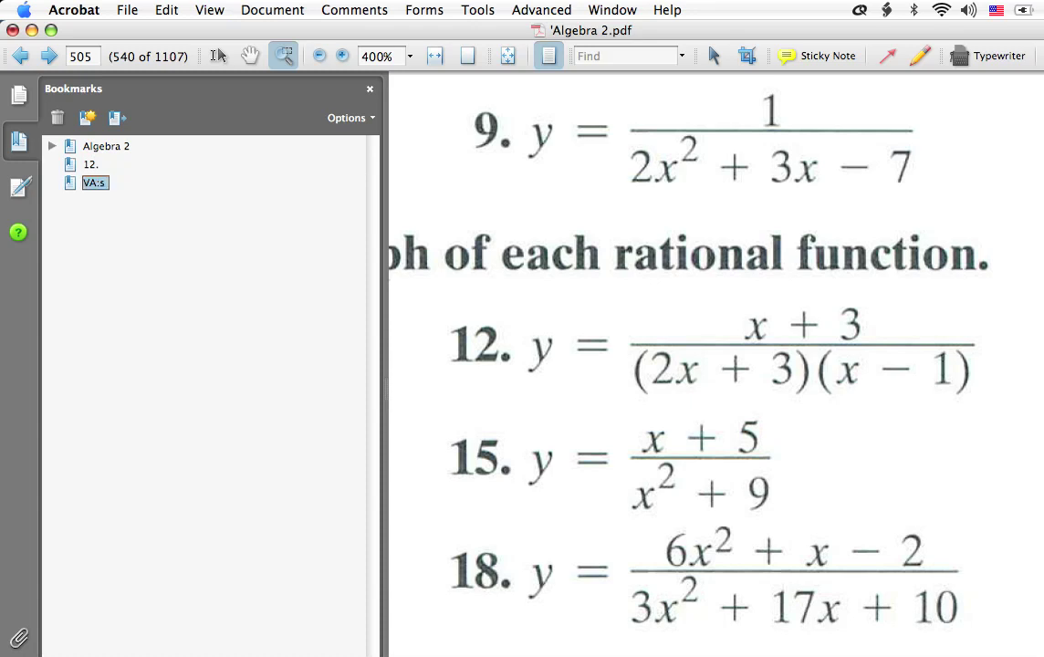
pyautogui.moveTo(95, 182); pyautogui.dragTo(91, 164)
# Step: Add bookmarks named "2x + 3 = 0" and "2x = -3" after VA:s, at the same level
pyautogui.press('super+b')
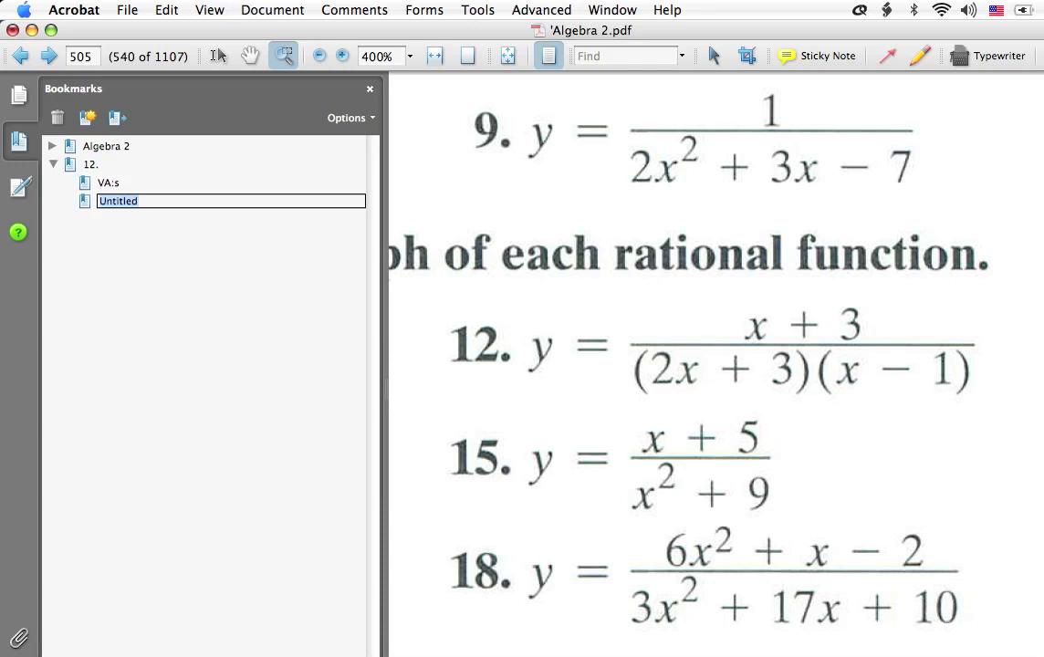
pyautogui.write('2x +')
pyautogui.press('BackSpace')
pyautogui.write('+ 3 = 0')
pyautogui.press('super+b')
pyautogui.write('2x = ')
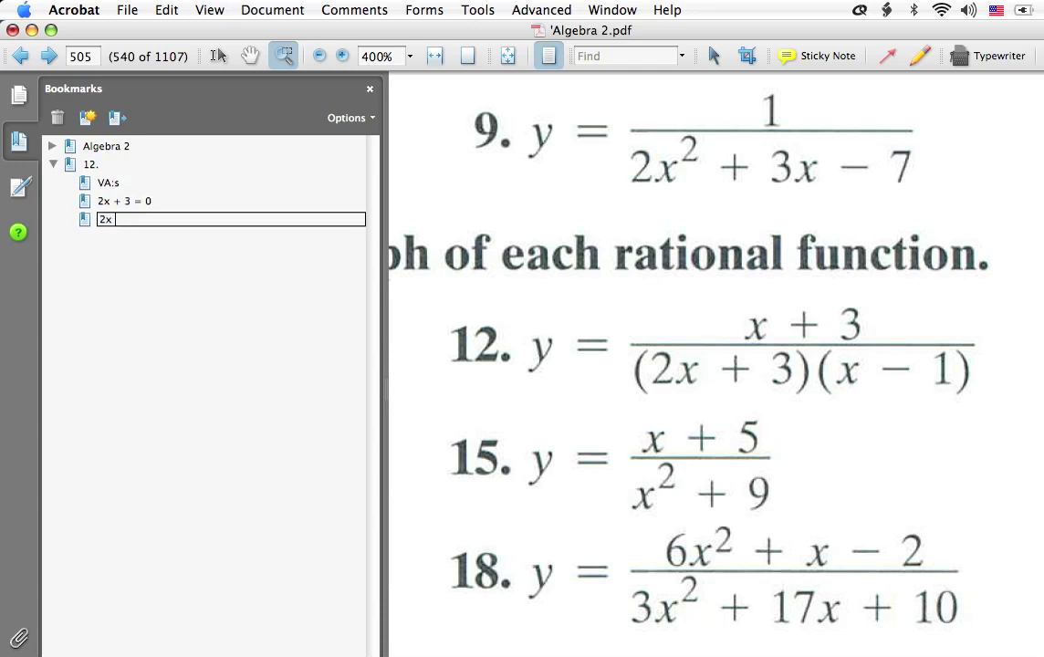
pyautogui.write('-3')
# Step: Add bookmarks named "x = -3/2" and "m = 1" after the equation bookmarks under 12
pyautogui.press('super+b')
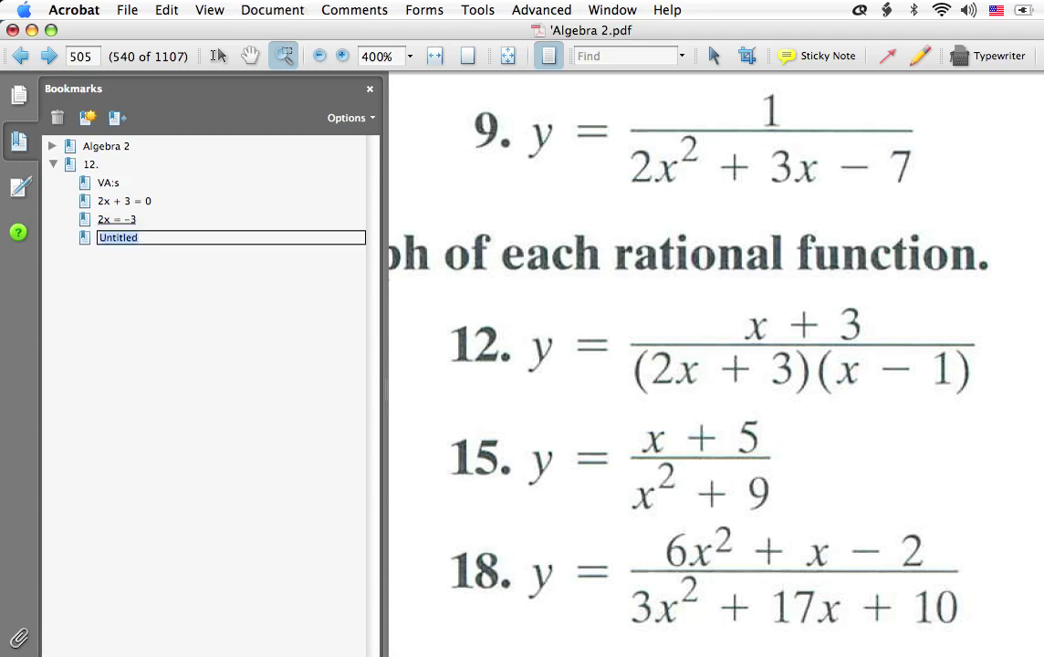
pyautogui.write('x = -3/2')
pyautogui.write(':')
pyautogui.press('BackSpace')
pyautogui.press('super+b')
pyautogui.write('M')
pyautogui.press('BackSpace')
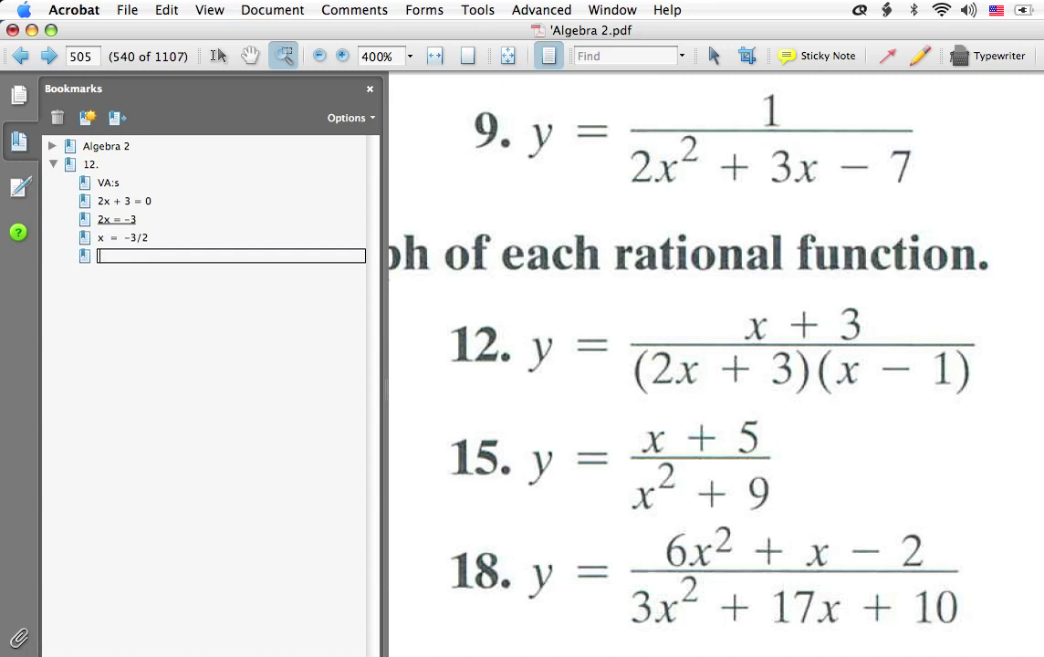
pyautogui.write('m = 1')
pyautogui.press('Return')
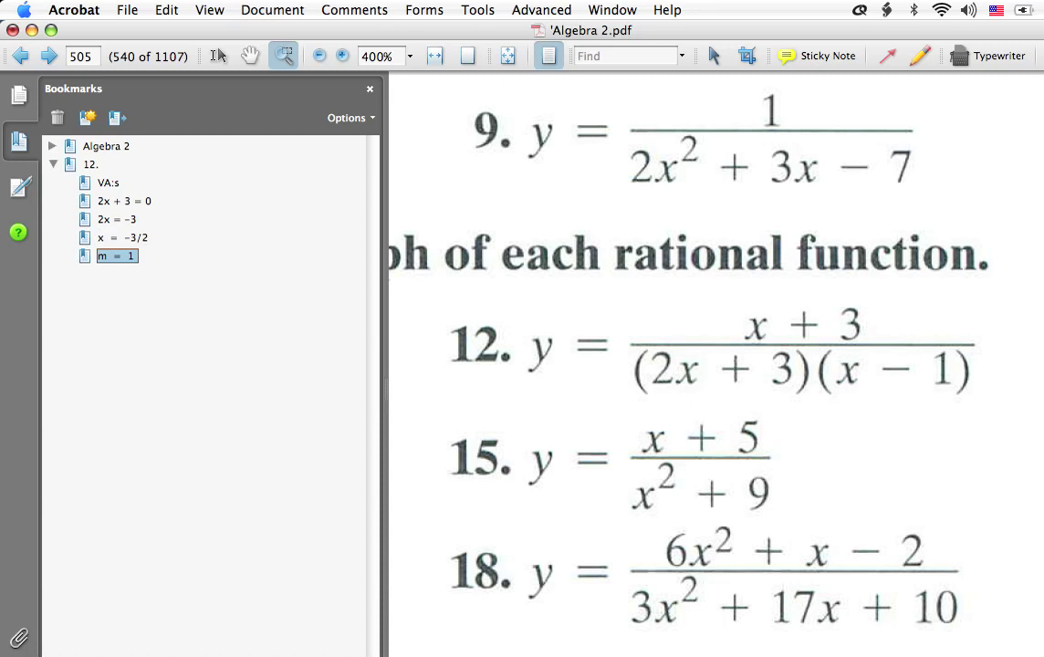
# Step: Delete the two intermediate equation bookmarks, 2x + 3 = 0 and 2x = -3
pyautogui.press('v')
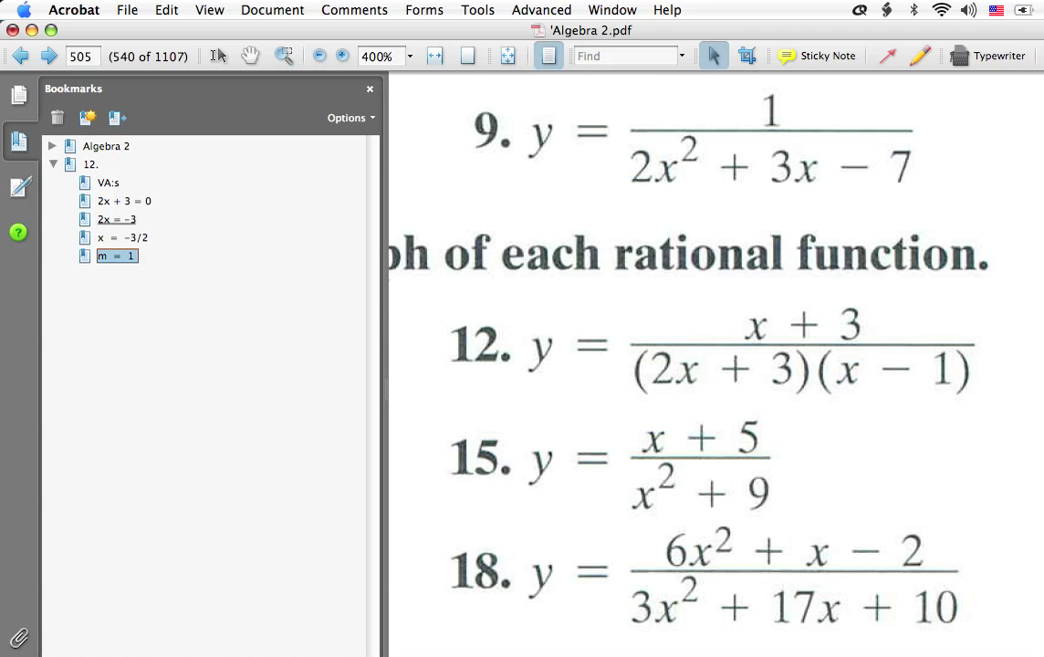
pyautogui.click(126, 201)
pyautogui.press('Delete')
pyautogui.press('Delete')
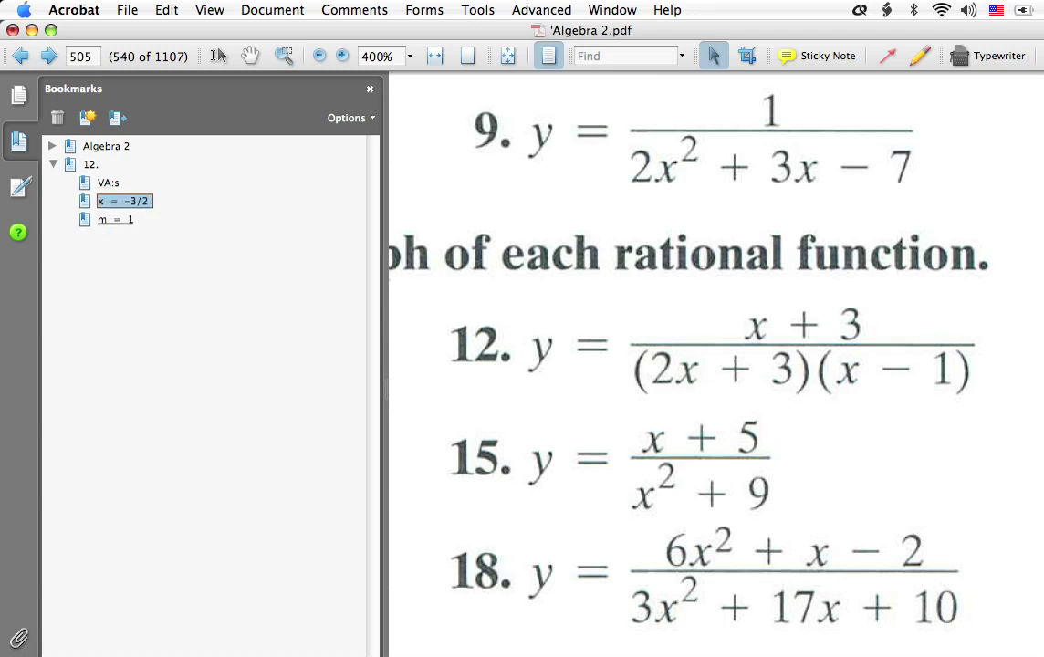
# Step: Nest the x = -3/2 bookmark under VA:s, with m = 1 nested beneath x = -3/2
pyautogui.keyDown('shift'); pyautogui.click(116, 219); pyautogui.keyUp('shift')
pyautogui.moveTo(118, 209)
pyautogui.mouseDown()
pyautogui.moveTo(109, 182)
pyautogui.moveTo(117, 217)
pyautogui.moveTo(123, 201)
pyautogui.mouseUp()
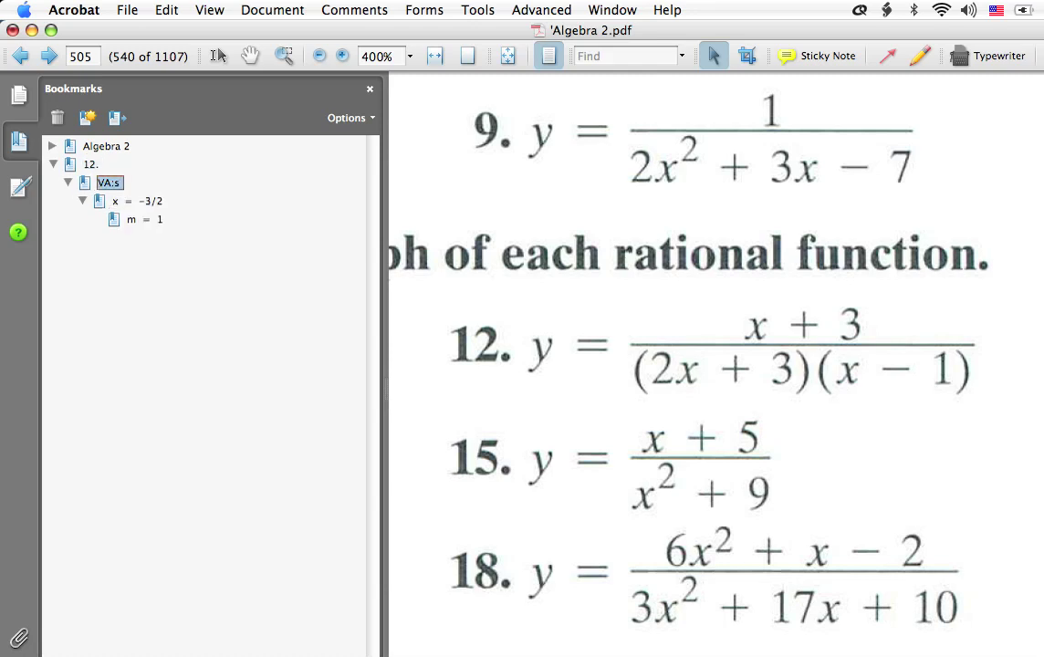
# Step: Add a second asymptote bookmark named "x = 1" under VA:s, at the same level as x = -3/2
pyautogui.click(136, 200)
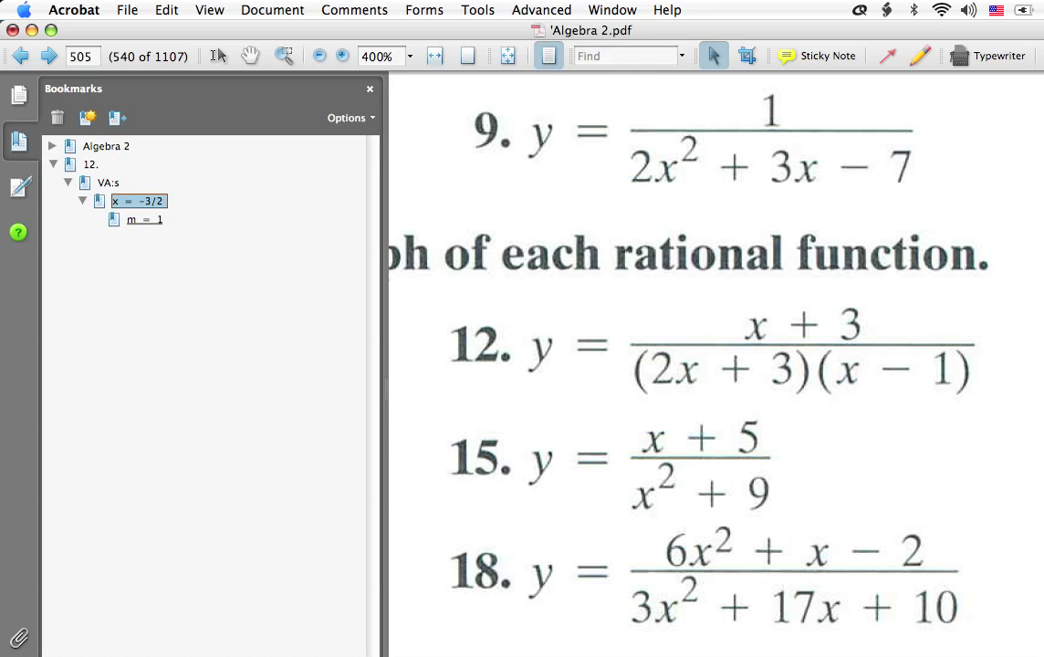
pyautogui.press('super+b')
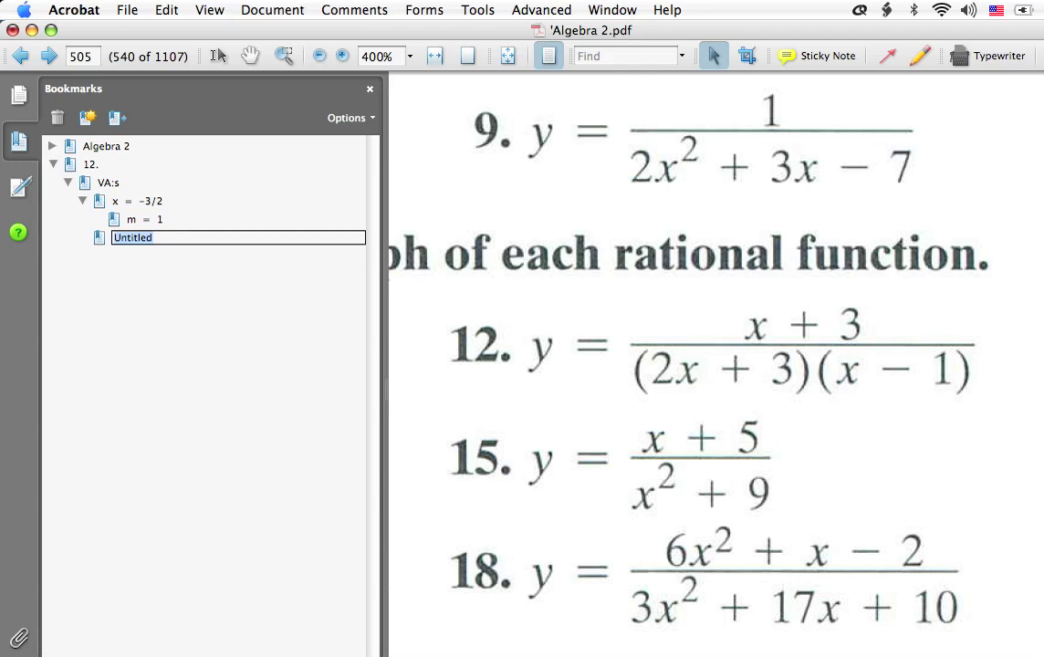
pyautogui.write('x = 1')
pyautogui.press('BackSpace')
pyautogui.press('BackSpace')
pyautogui.press('BackSpace')
pyautogui.press('BackSpace')
pyautogui.press('BackSpace')
pyautogui.write('x  =  1')
pyautogui.press('Return')
# Step: Add a bookmark named "m = 1" and nest it under the x = 1 bookmark
pyautogui.press('super+b')
pyautogui.write('m  =  1')
pyautogui.press('Return')
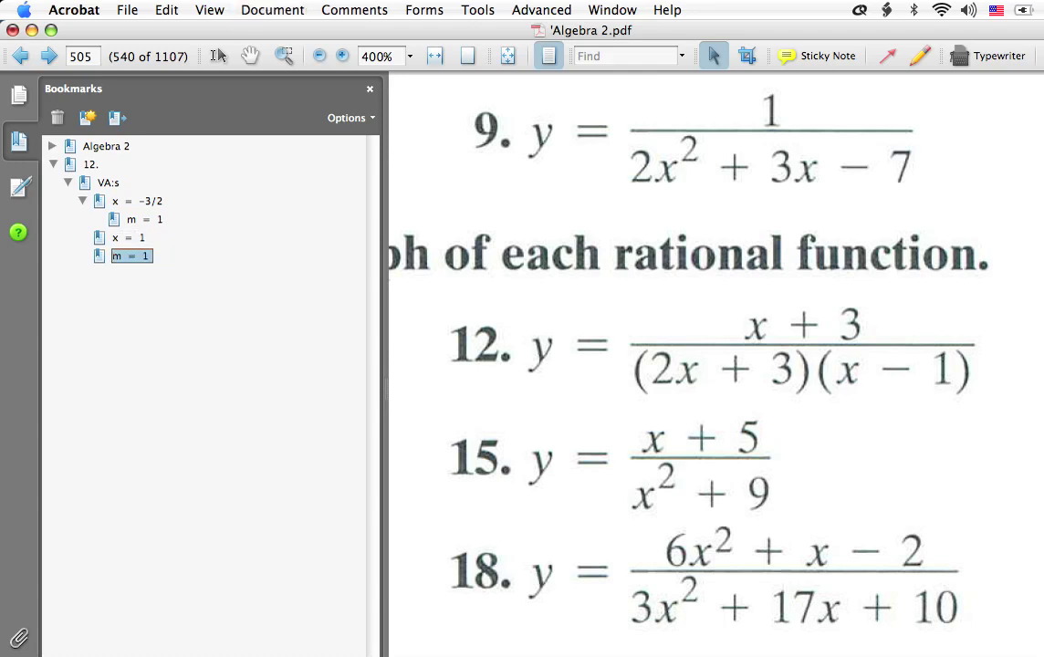
pyautogui.moveTo(131, 255)
pyautogui.mouseDown()
pyautogui.moveTo(107, 183)
pyautogui.moveTo(128, 237)
pyautogui.mouseUp()
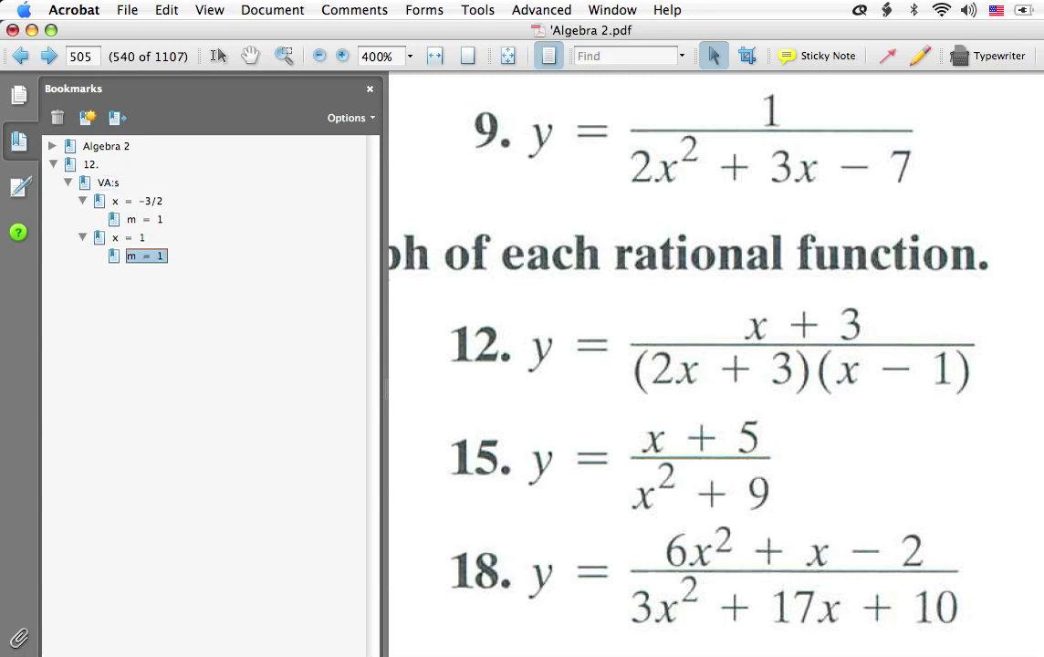
# Step: Add a bookmark named "x - int:" under 12., at the same level as VA:s
pyautogui.click(108, 183)
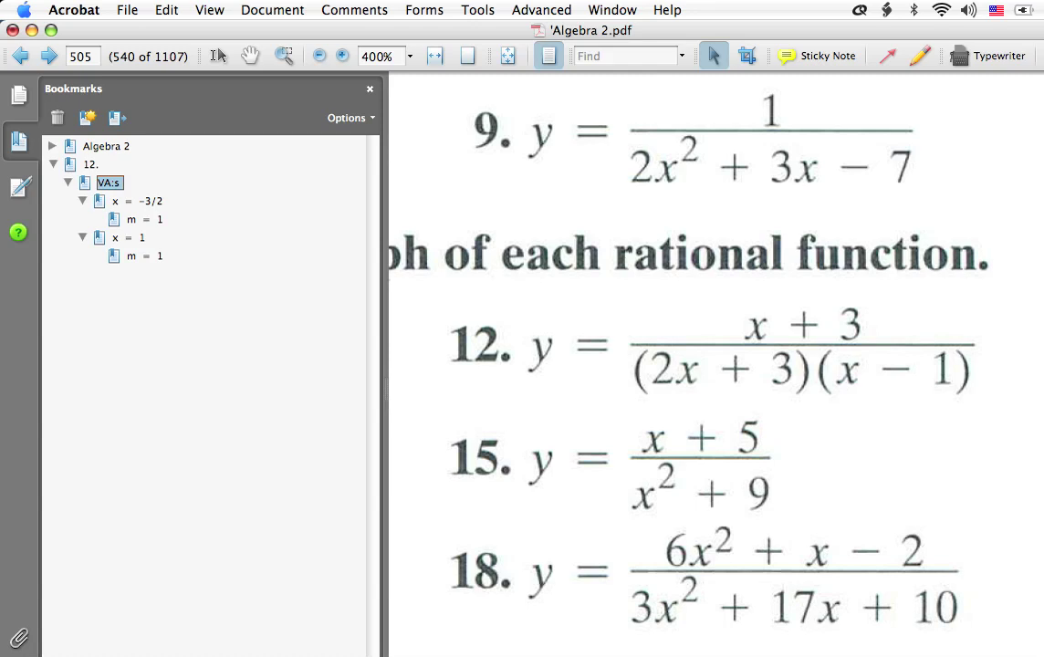
pyautogui.press('super+b')
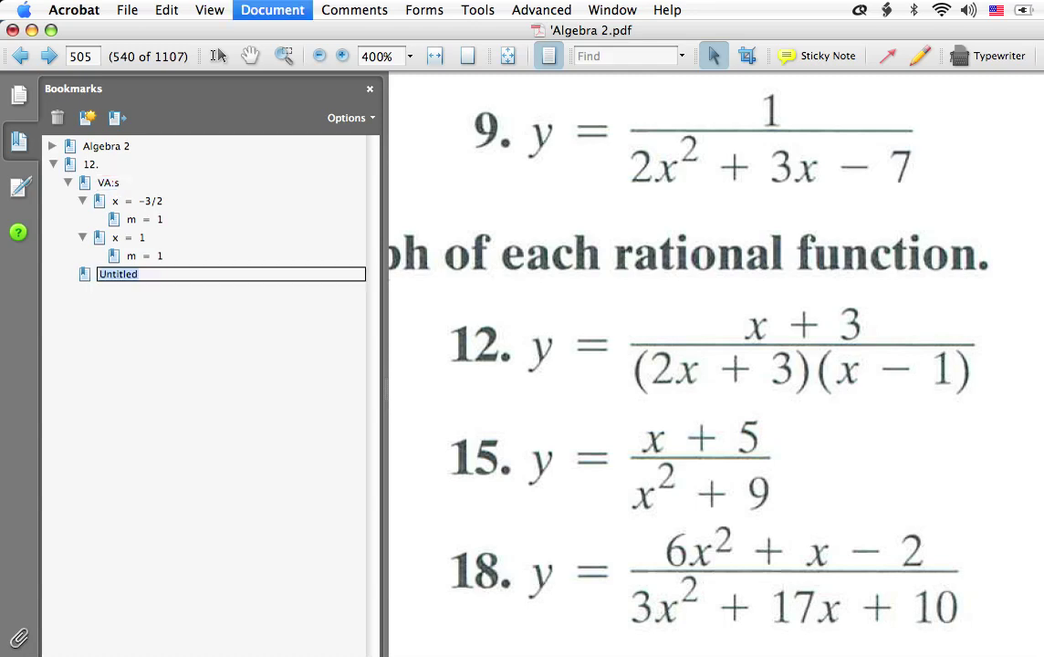
pyautogui.write('x - int:')
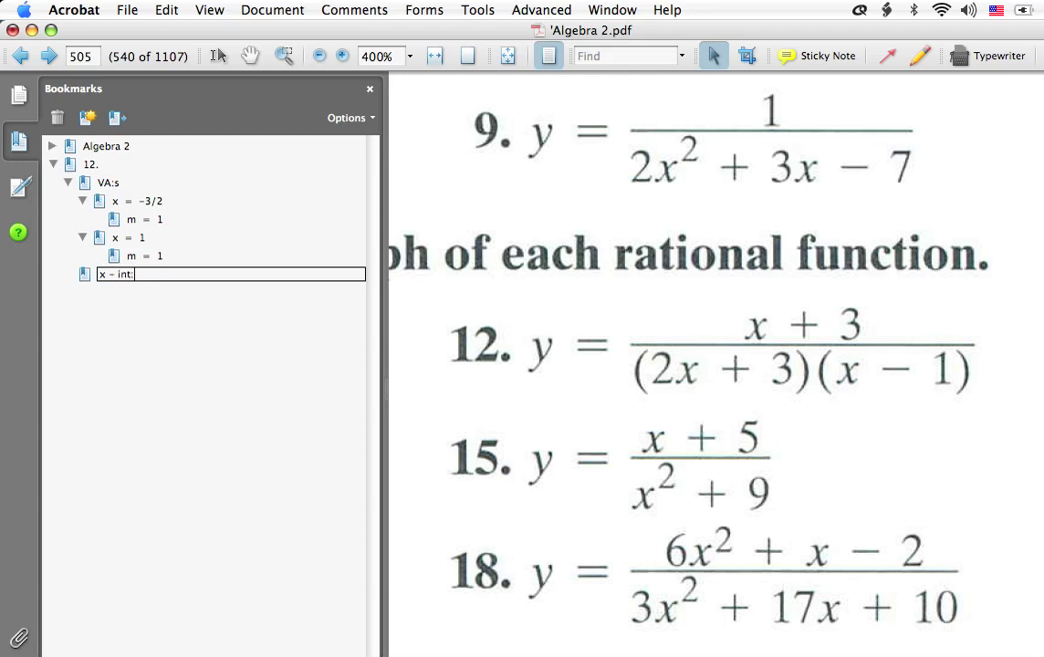
pyautogui.press('Return')
# Step: Add a bookmark named "x = -3" and nest it under the x - int: bookmark
pyautogui.press('super+b')
pyautogui.write('x =')
pyautogui.press('BackSpace')
pyautogui.press('BackSpace')
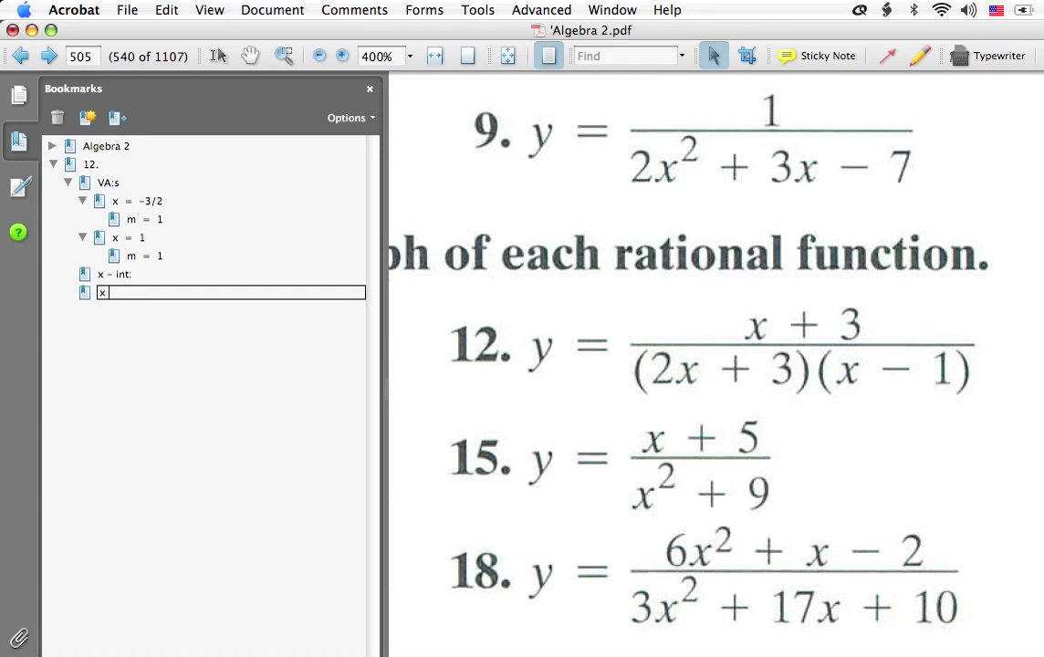
pyautogui.write('= -3')
pyautogui.press('Return')
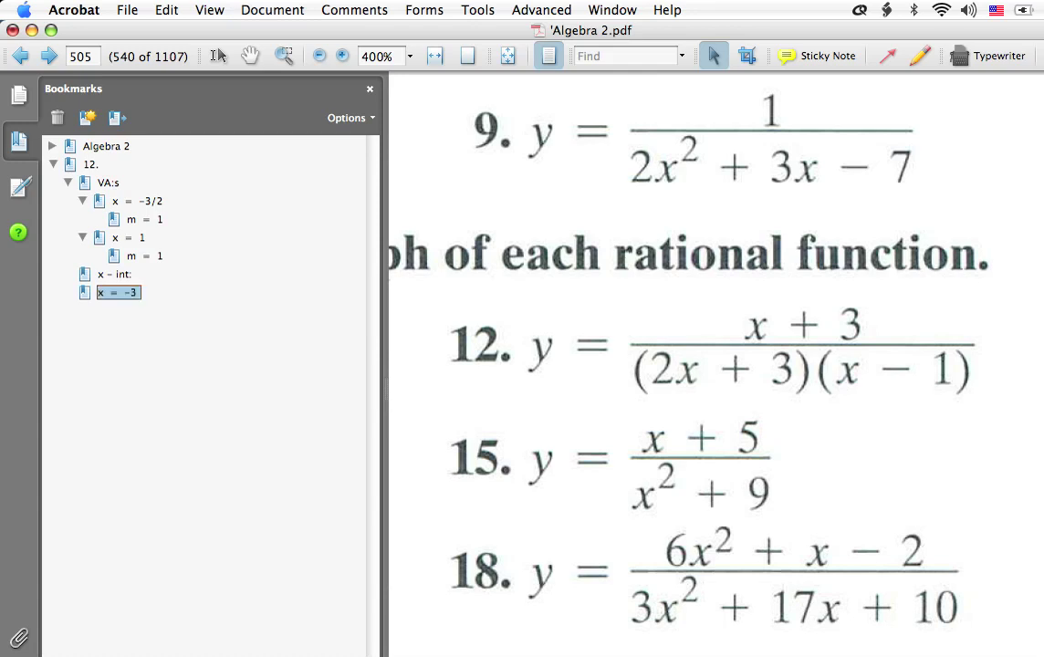
pyautogui.moveTo(119, 292); pyautogui.dragTo(114, 274)
# Step: Add a bookmark named "m = 1" and nest it under the x = -3 bookmark
pyautogui.press('super+b')
pyautogui.write('M')
pyautogui.press('BackSpace')
pyautogui.write('m = 1')
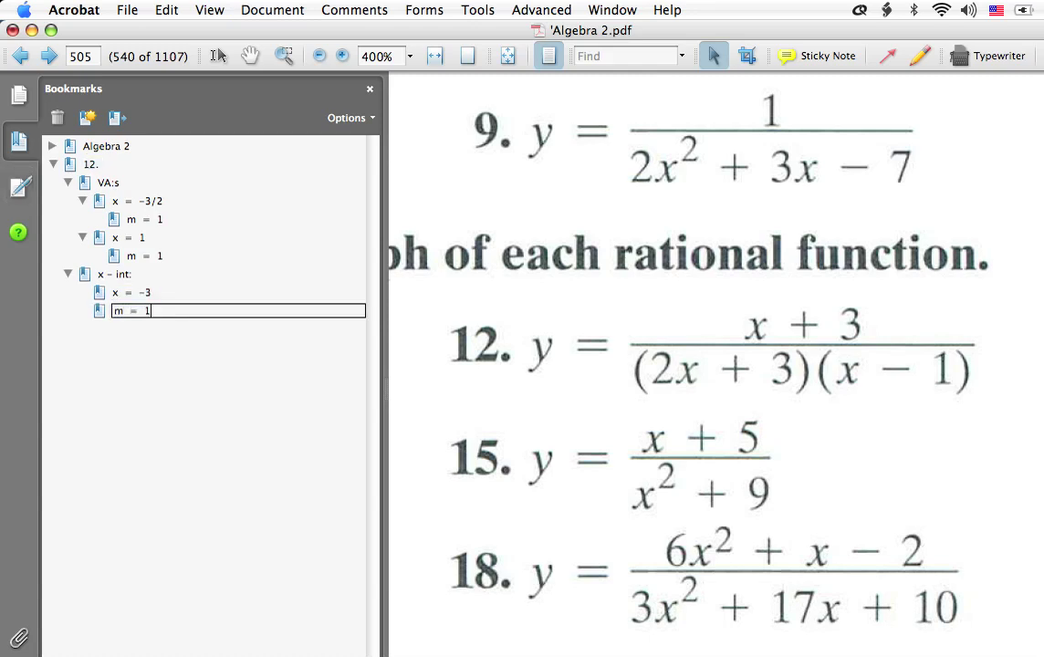
pyautogui.press('Return')
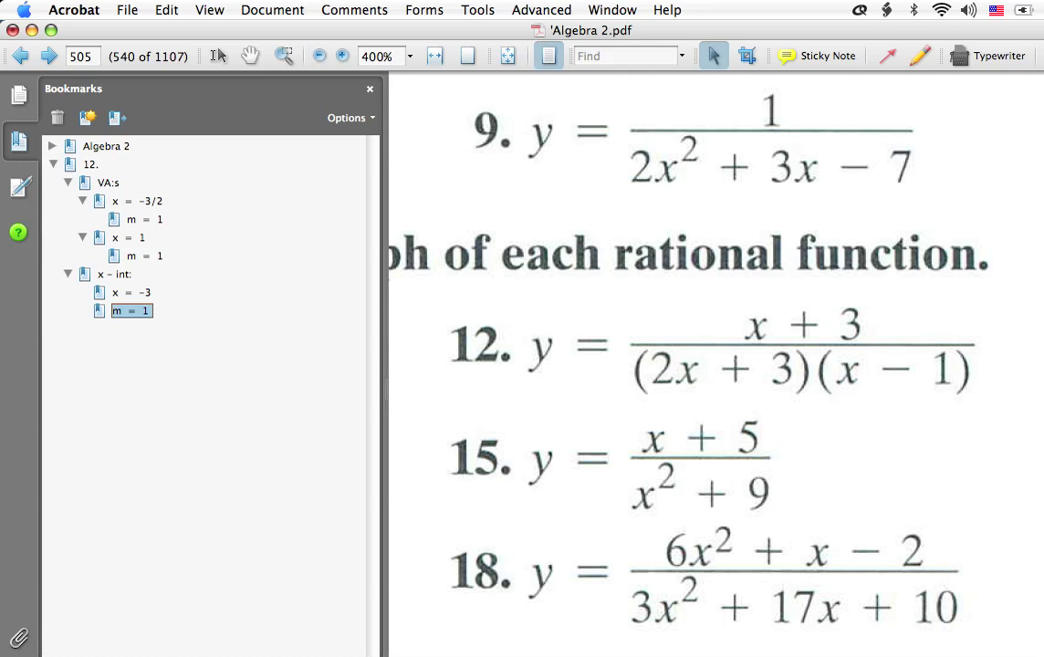
pyautogui.moveTo(131, 310); pyautogui.dragTo(128, 292)
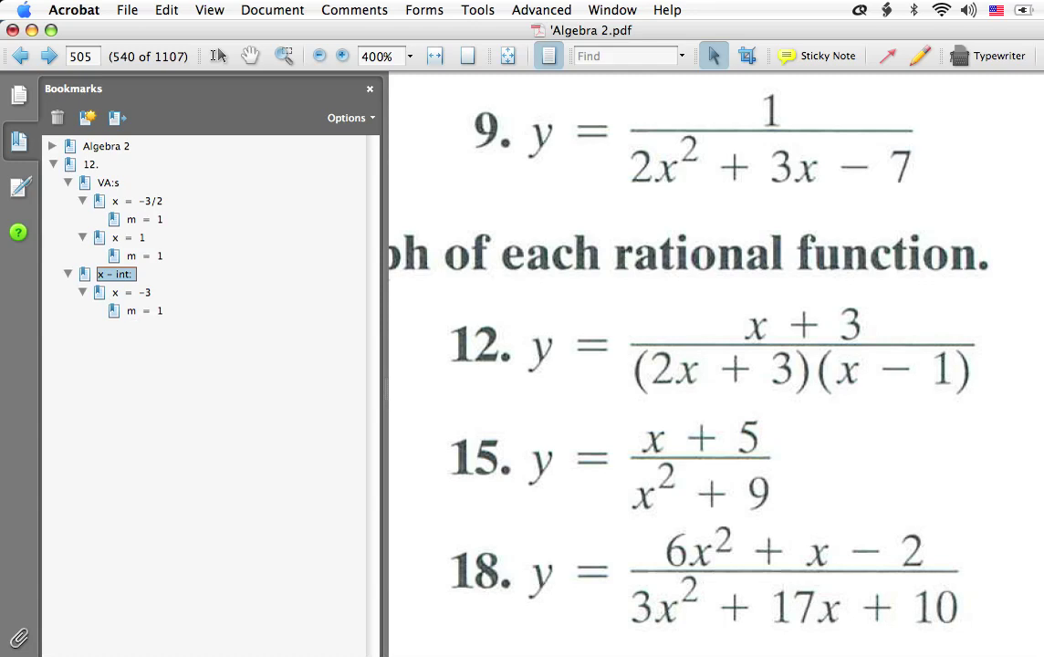
# Step: Add a bookmark named "Holes: no holes" after the x - int: group, at the same level
pyautogui.press('super+b')
pyautogui.write('Holes:  no h')
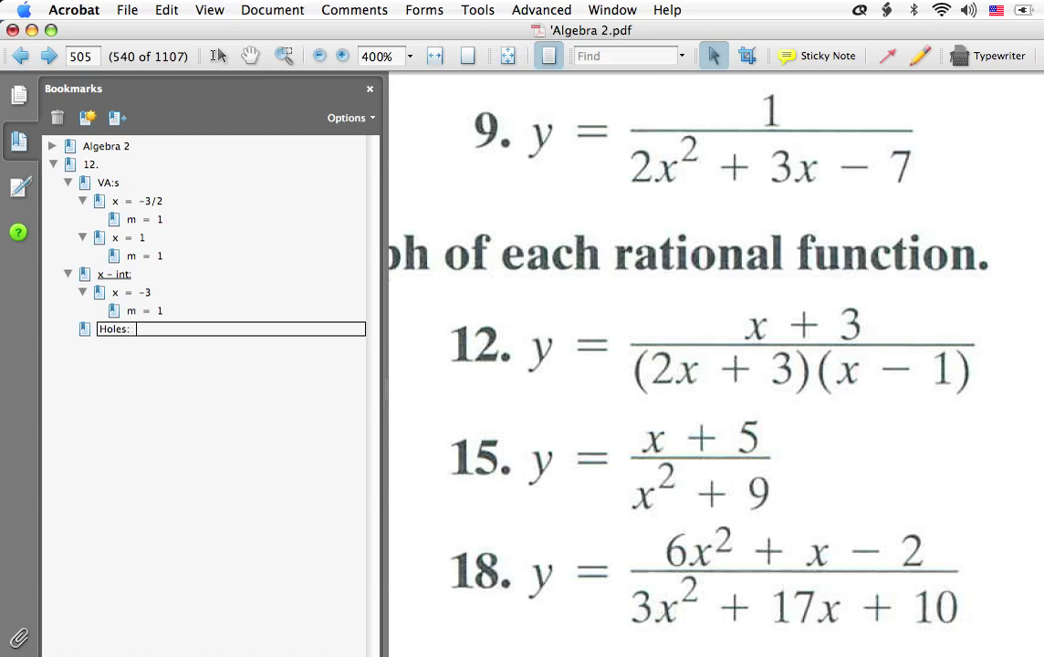
pyautogui.write('oles')
pyautogui.press('Return')
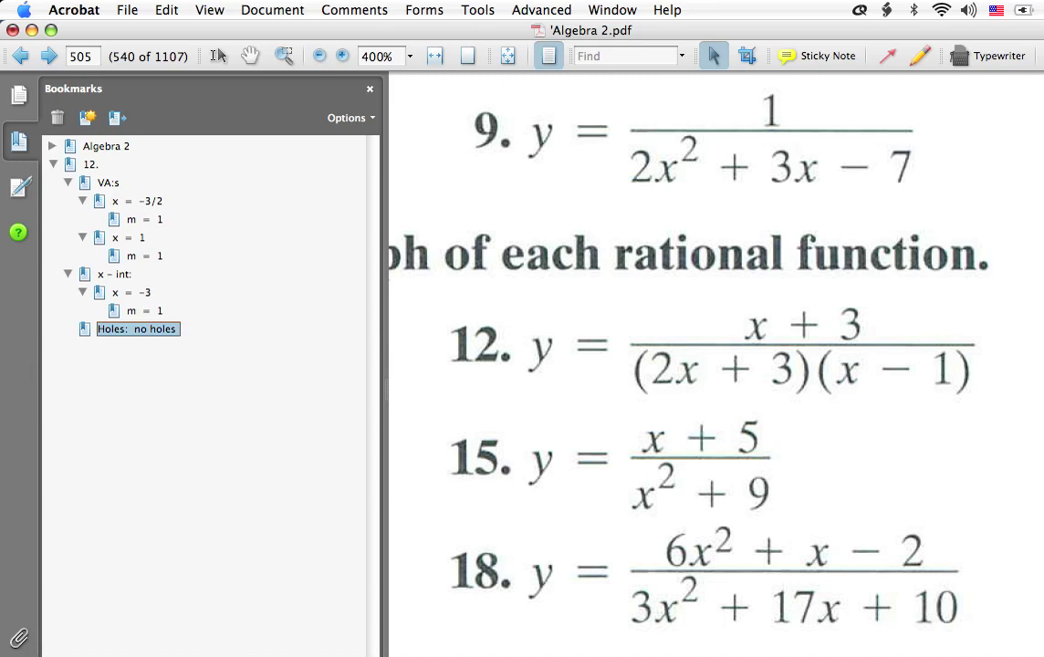
# Step: Add a bookmark named "y - int:" after the Holes bookmark
pyautogui.press('super+b')
pyautogui.write('y')
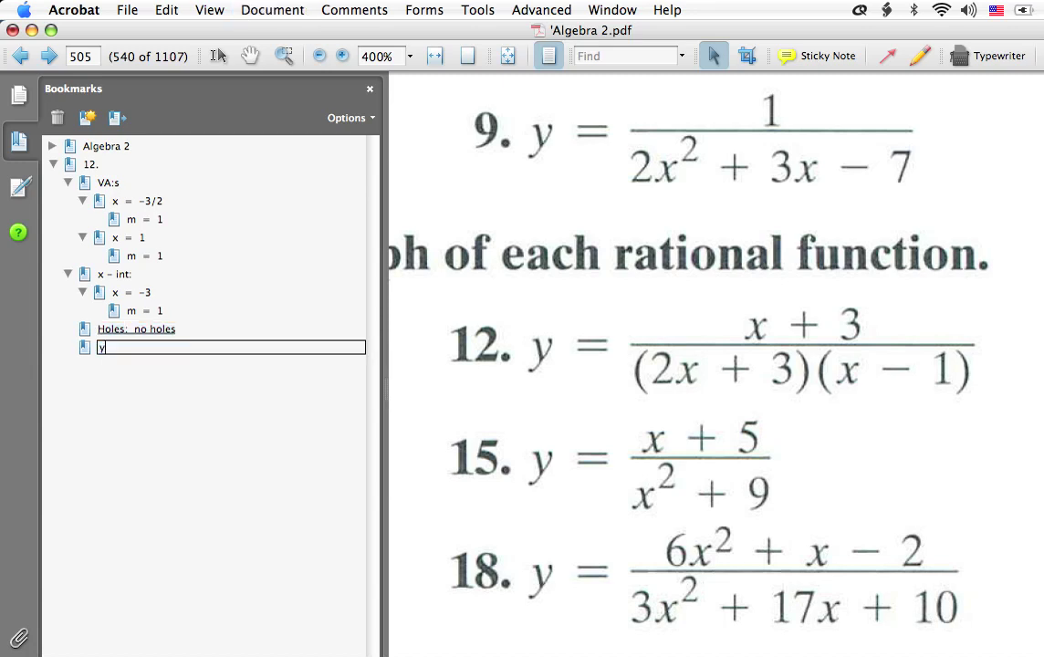
pyautogui.write(' - int:')
# Step: Add a bookmark named "y = 3 / [3(-1)] = -1" and nest it under the y - int: bookmark
pyautogui.press('super+b')
pyautogui.write('y = 3')
pyautogui.write(' / (')
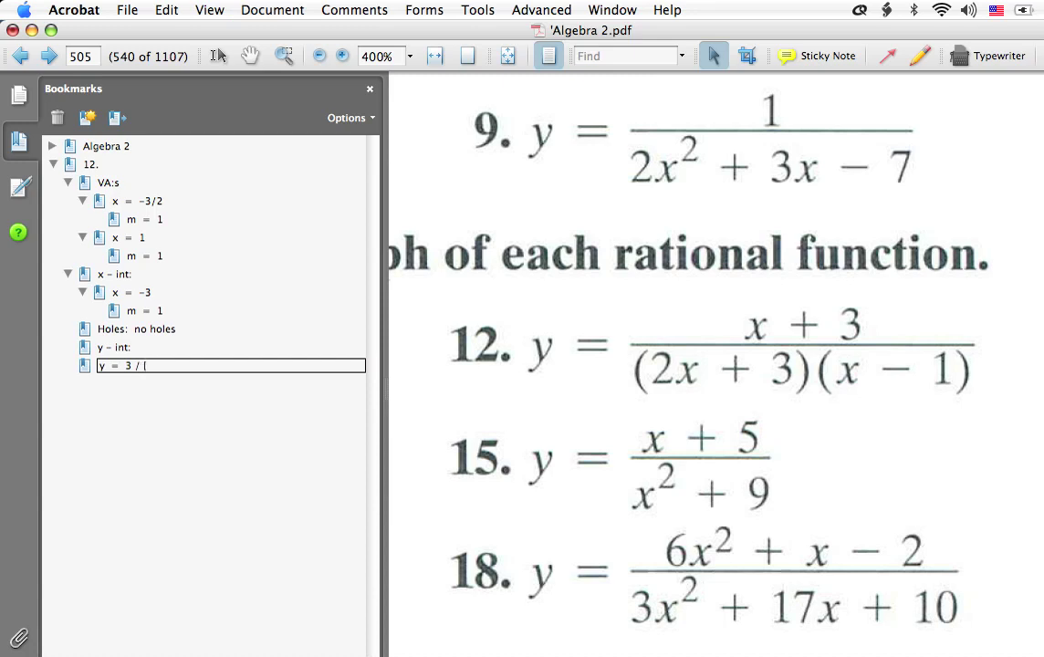
pyautogui.write('3(-1')
pyautogui.write(')')
pyautogui.write(')')
pyautogui.write(' = -1')
pyautogui.press('Return')
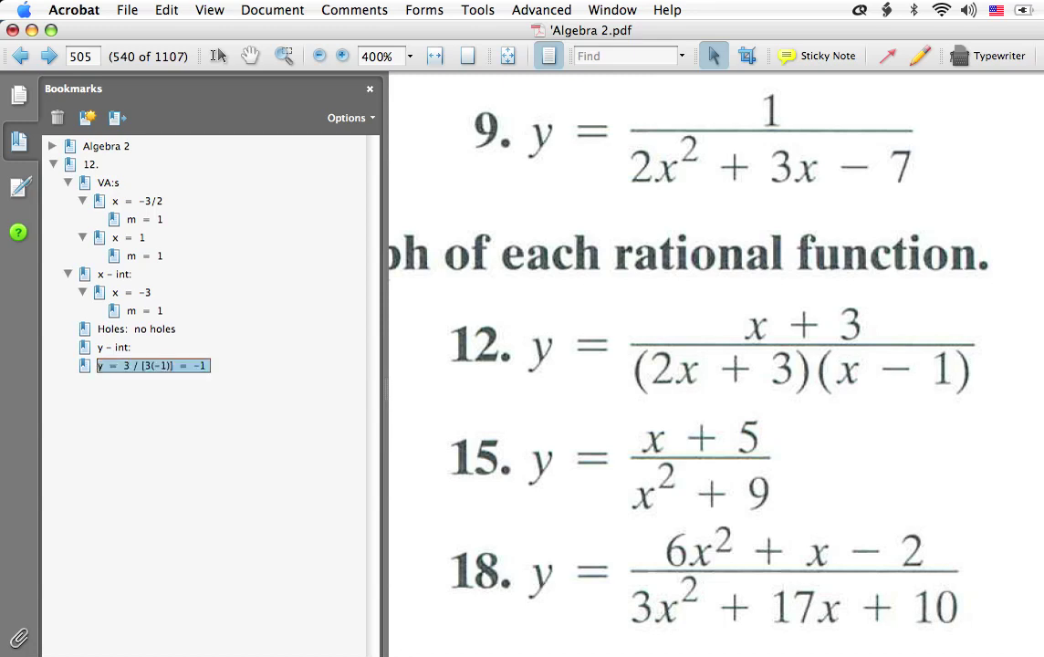
pyautogui.moveTo(151, 365); pyautogui.dragTo(114, 347)
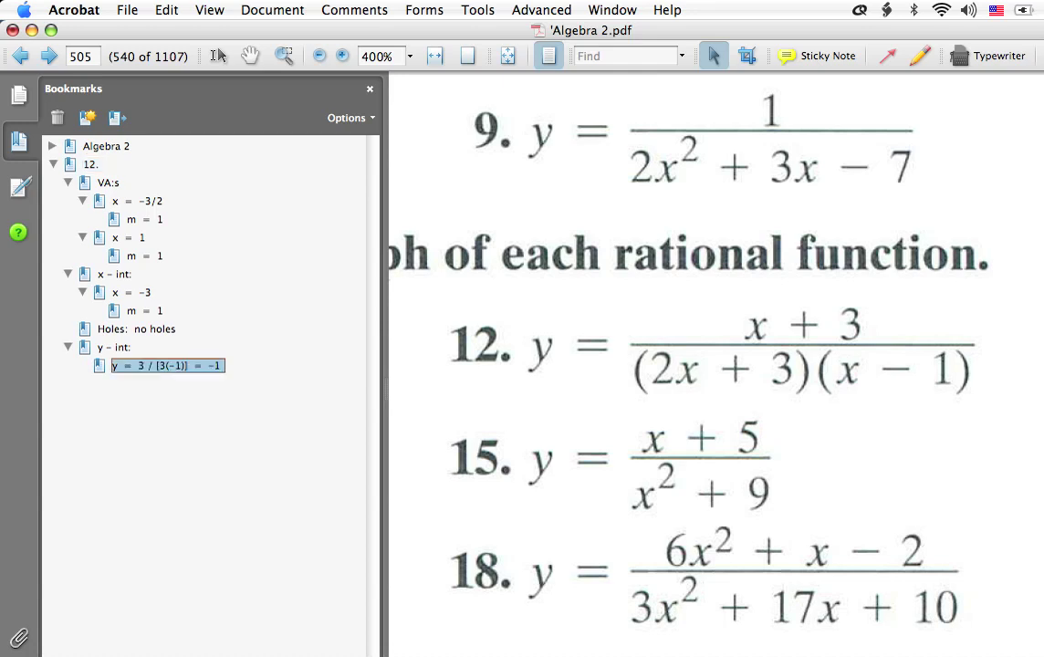
# Step: Add a bookmark named "(x, y) = (0, -1)" under y - int:, after the y-intercept calculation
pyautogui.press('super+b')
pyautogui.write('(x,')
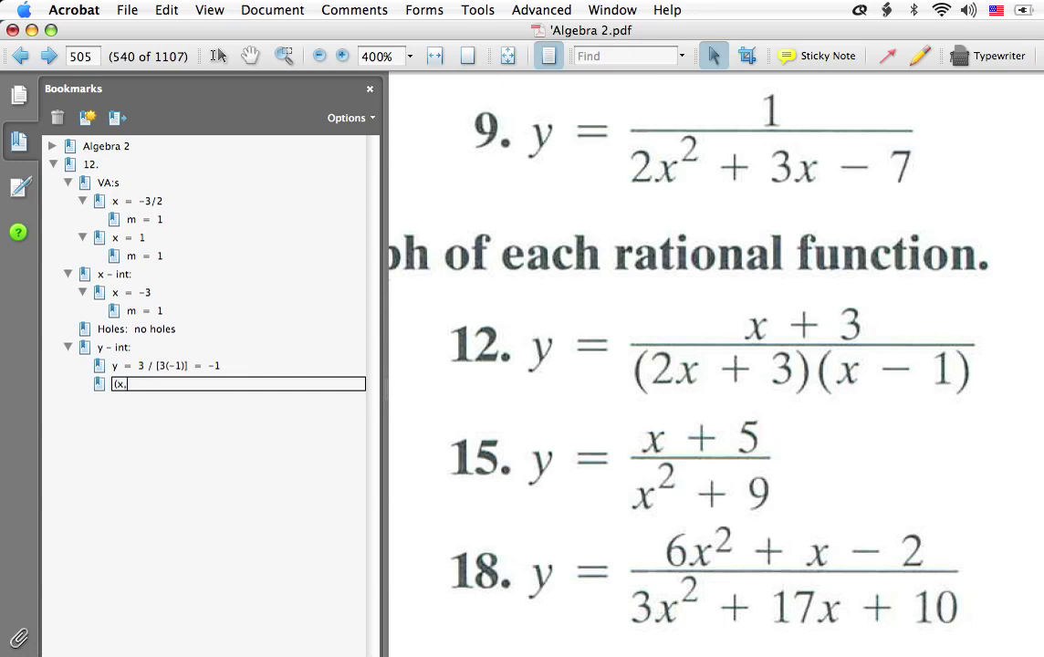
pyautogui.write(' y) = (0, -1)')
pyautogui.press('Return')
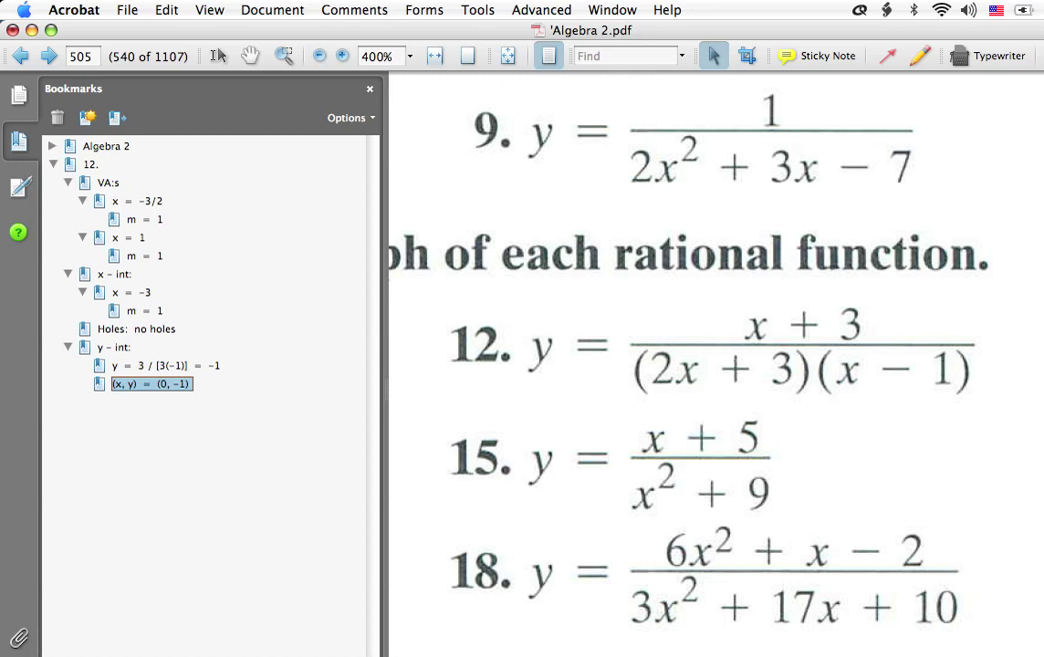
# Step: Add a bookmark named "EEB:" under 12., after the y - int: group and at its level
pyautogui.click(116, 346)
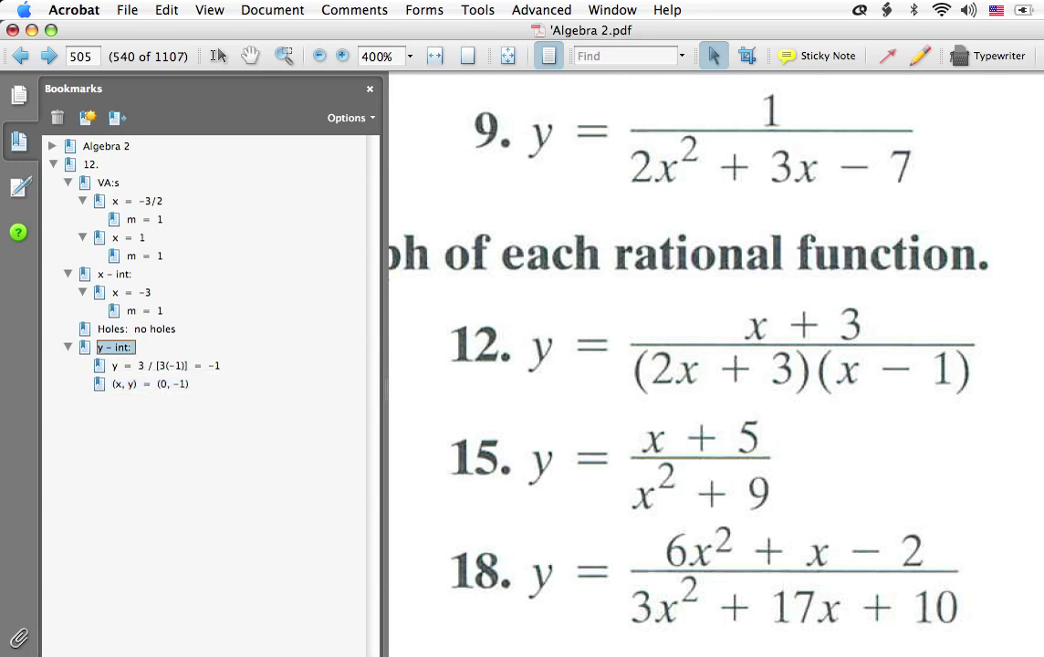
pyautogui.press('super+b')
pyautogui.write('EEB:')
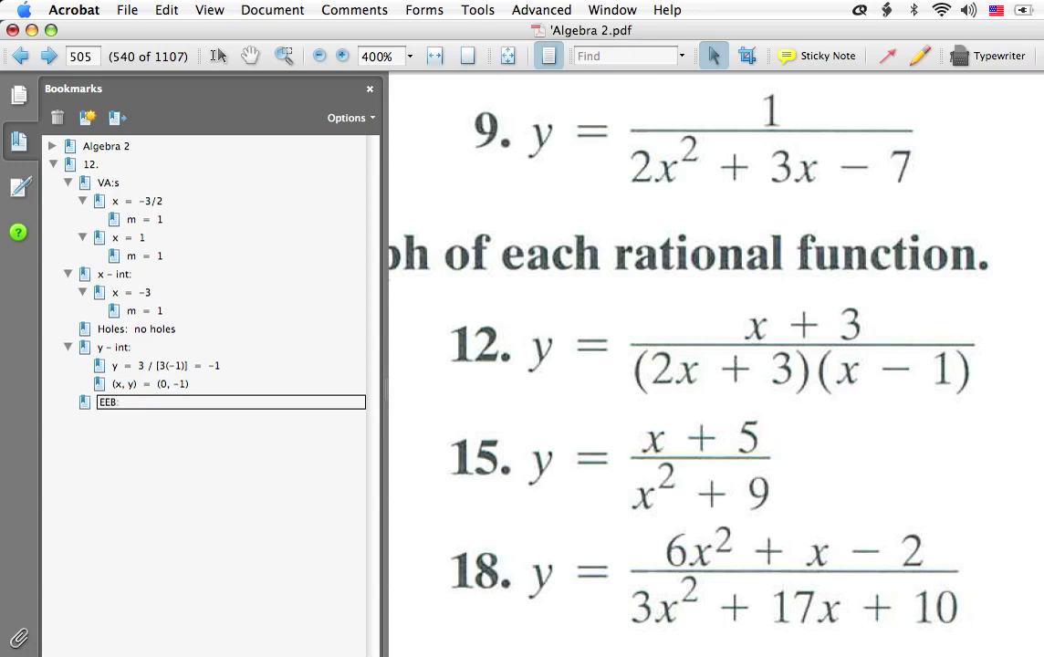
pyautogui.press('Return')
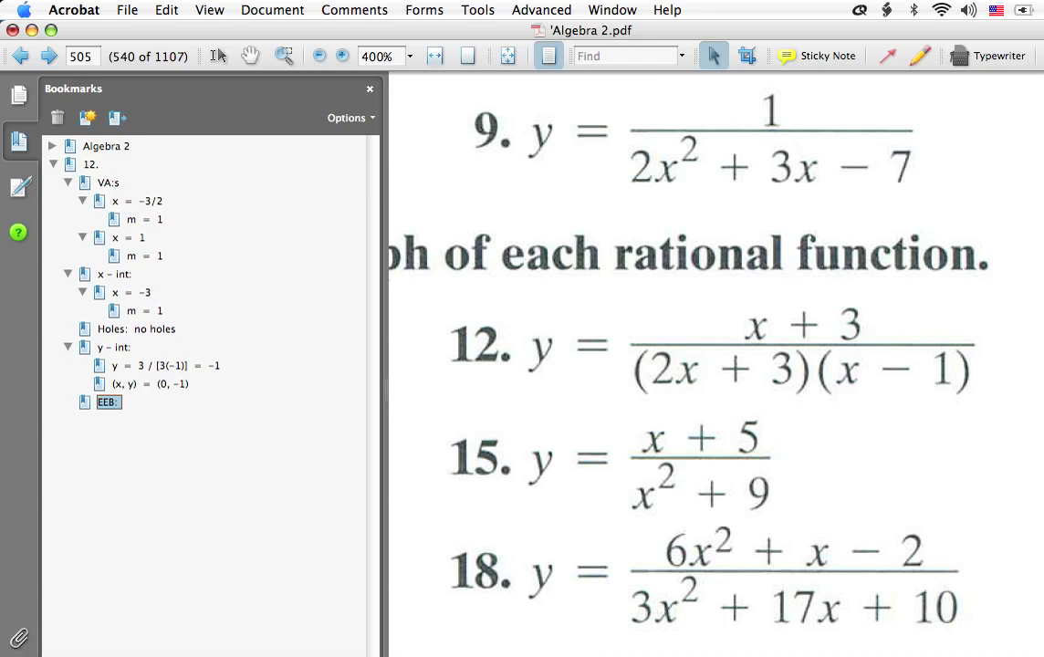
# Step: Add a bookmark named "y = x / [(2x)x] = 1 / (2x) ~ 0" and nest it under the EEB: bookmark
pyautogui.press('super+b')
pyautogui.write('y')
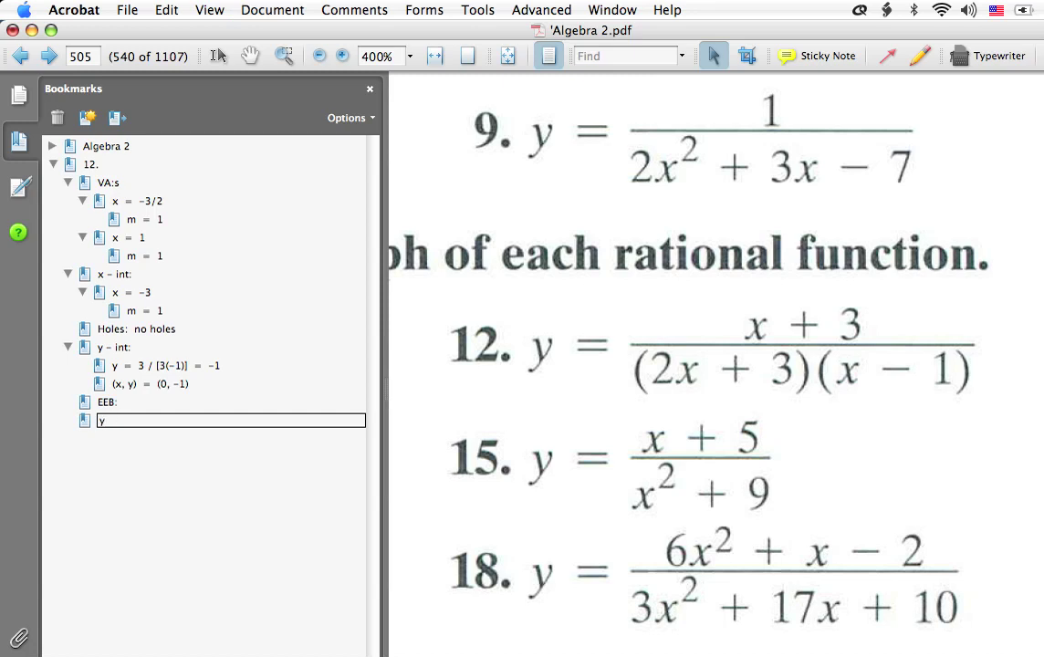
pyautogui.write(' =')
pyautogui.write('x /')
pyautogui.write('[(2x)x]')
pyautogui.write('= 1 / (2x)')
pyautogui.write('~ 0')
pyautogui.press('Return')
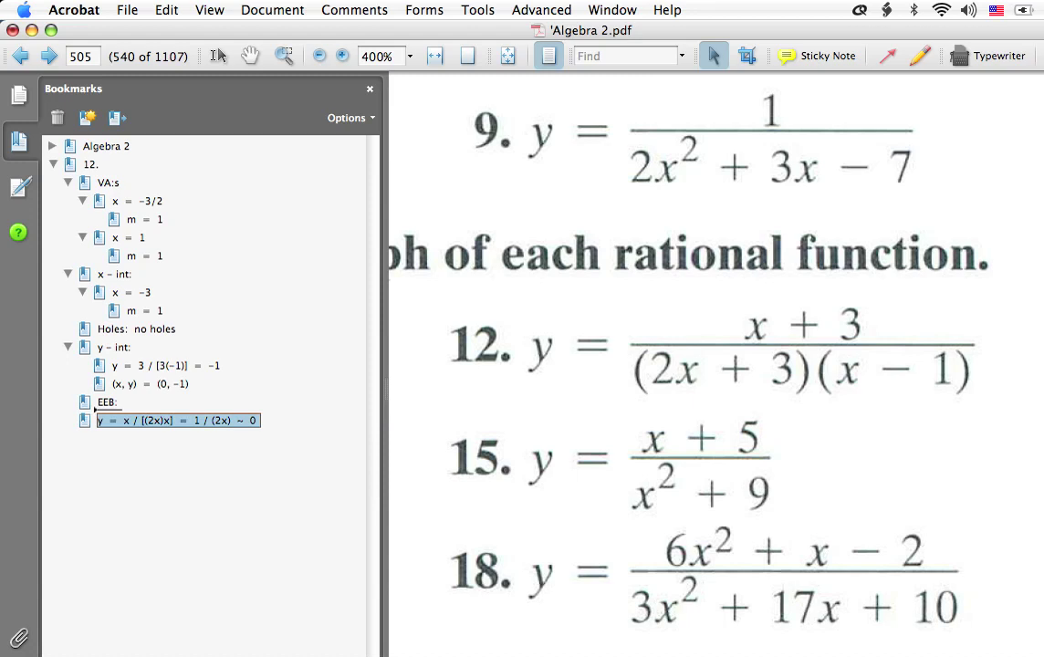
pyautogui.moveTo(178, 419); pyautogui.dragTo(107, 401)
# Step: Add a bookmark named "==> HA: y = 0" under EEB:, after the end-behavior calculation
pyautogui.press('super+b')
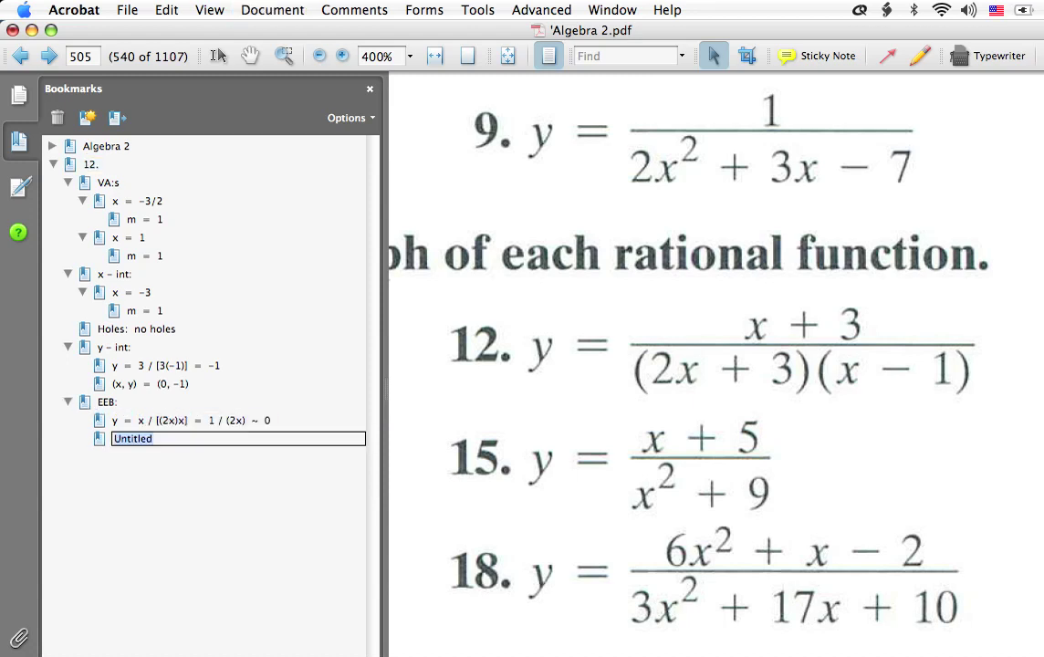
pyautogui.write('==>')
pyautogui.write(' Hor')
pyautogui.press('BackSpace')
pyautogui.press('BackSpace')
pyautogui.write('A: y = 0')
pyautogui.press('Return')
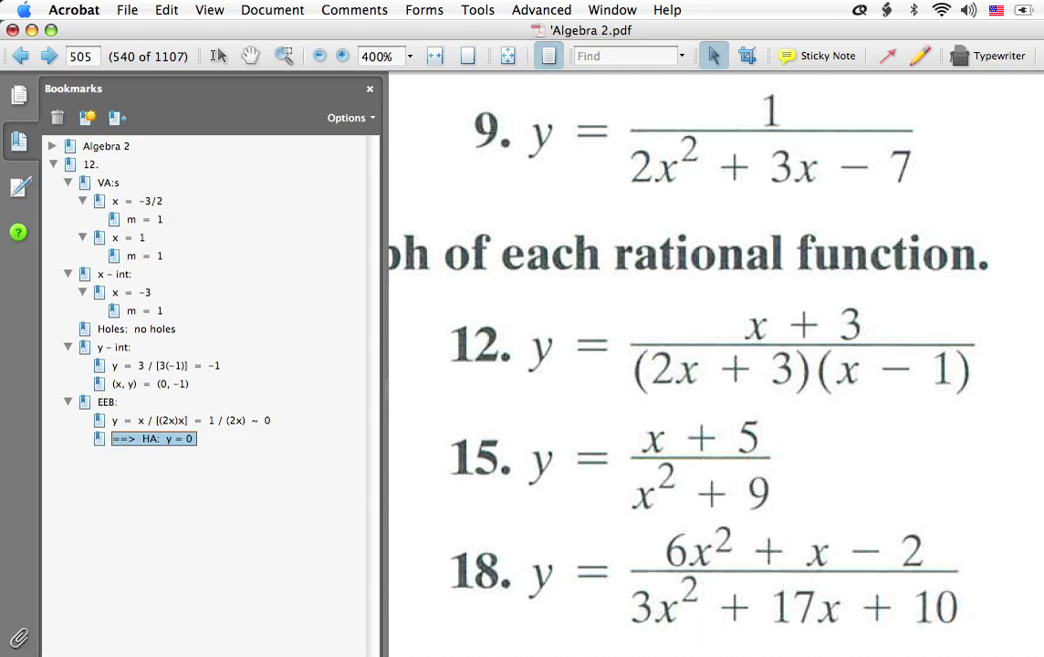
# Step: Switch to Grapher, equalize the axes of the empty graph and zoom out one level
pyautogui.press('super+Tab')
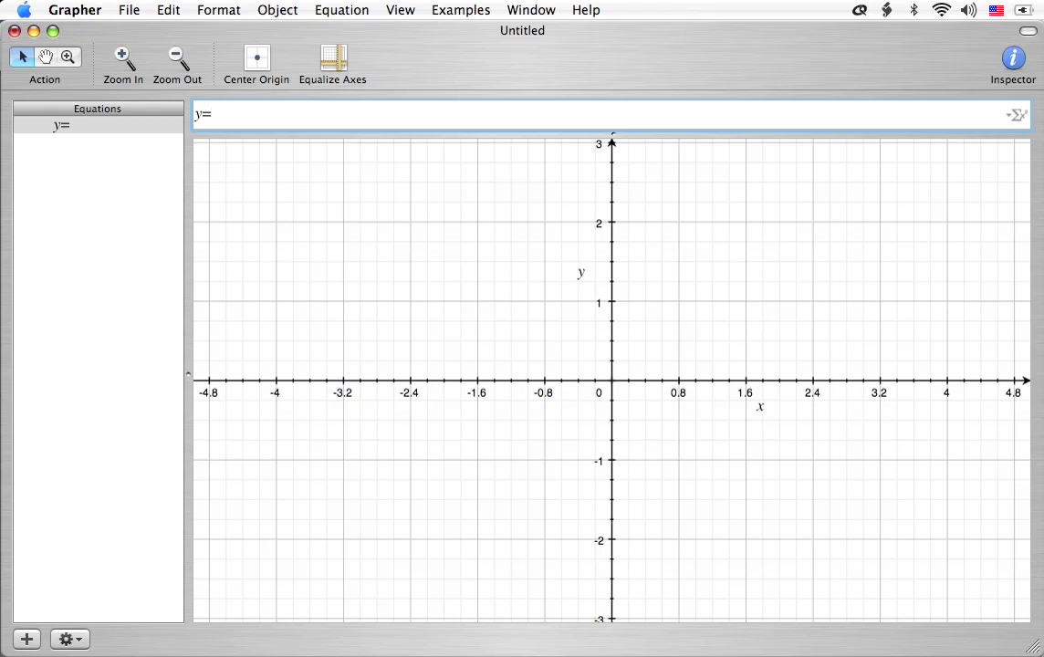
pyautogui.press('super+shift+e')
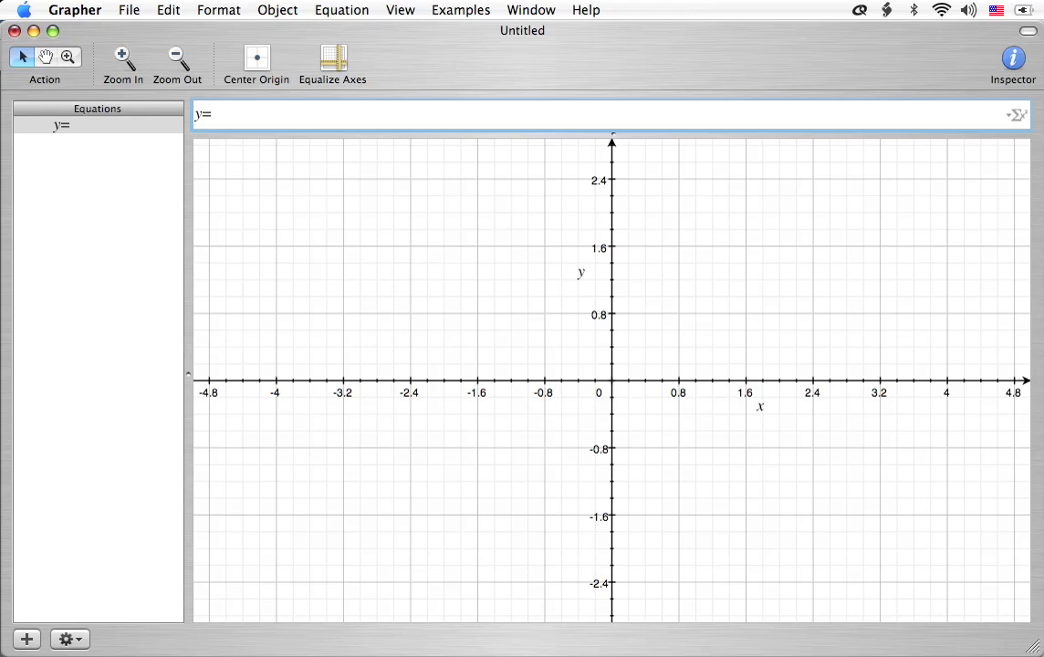
pyautogui.press('super+minus')
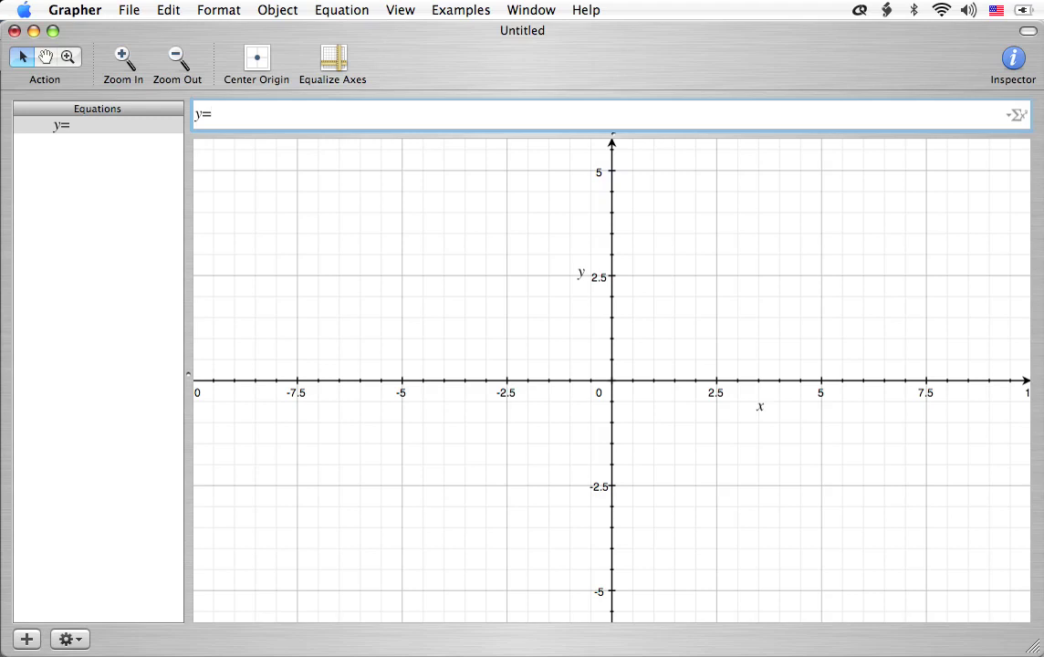
# Step: Graph the vertical asymptote x = -3/2 as the first equation
pyautogui.press('BackSpace')
pyautogui.press('BackSpace')
pyautogui.write('x = -3/2')
pyautogui.press('Return')
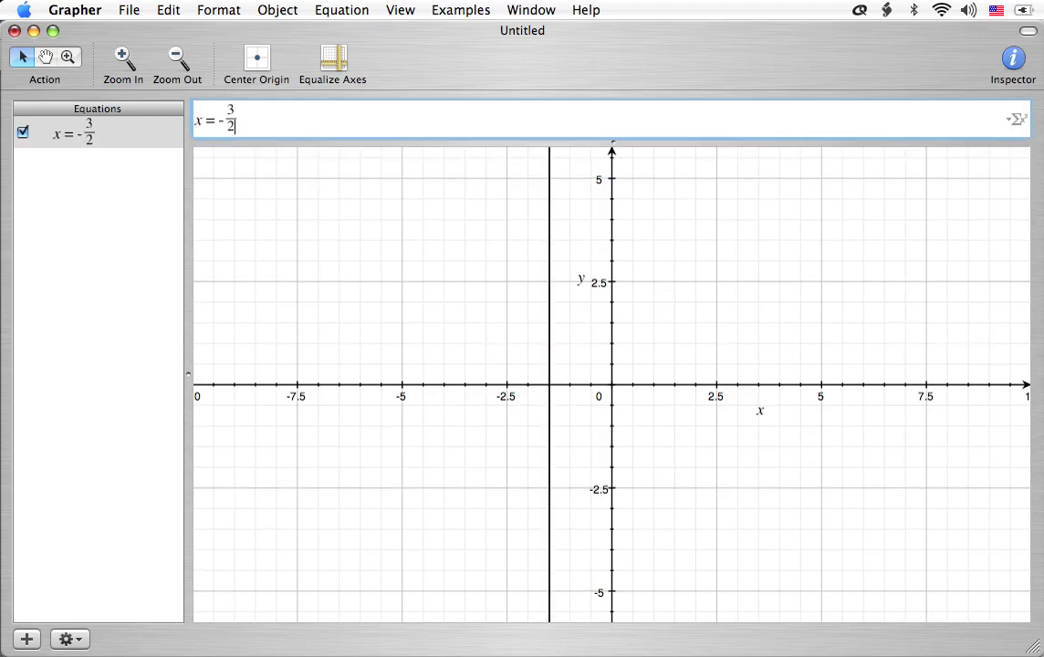
# Step: Add a new equation x = 1 for the second vertical asymptote
pyautogui.click(341, 9)
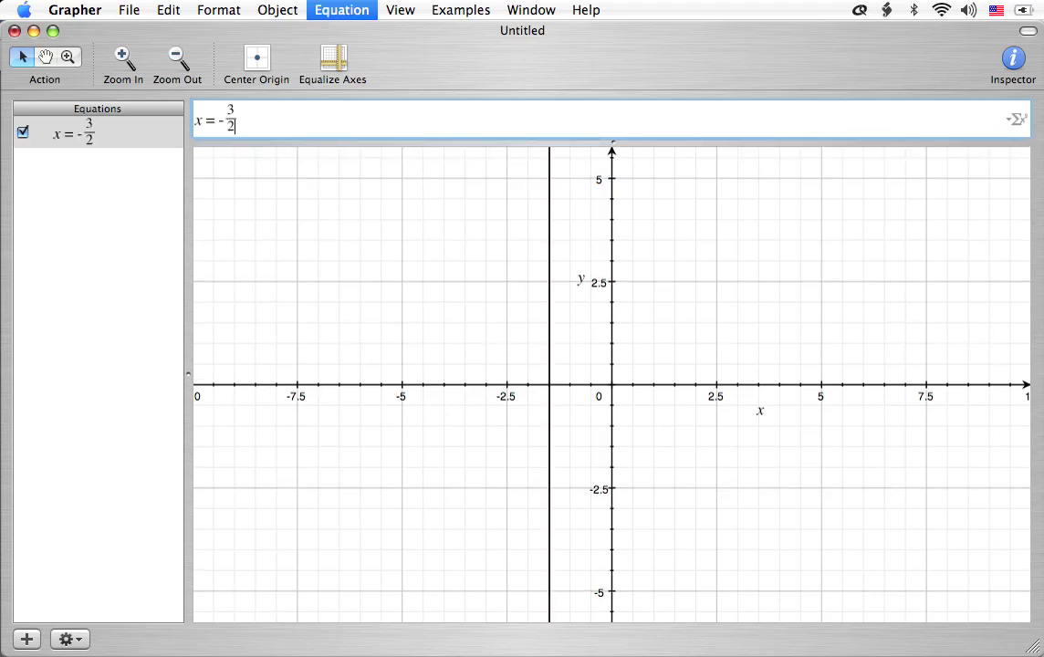
pyautogui.press('BackSpace')
pyautogui.press('BackSpace')
pyautogui.write('x ')
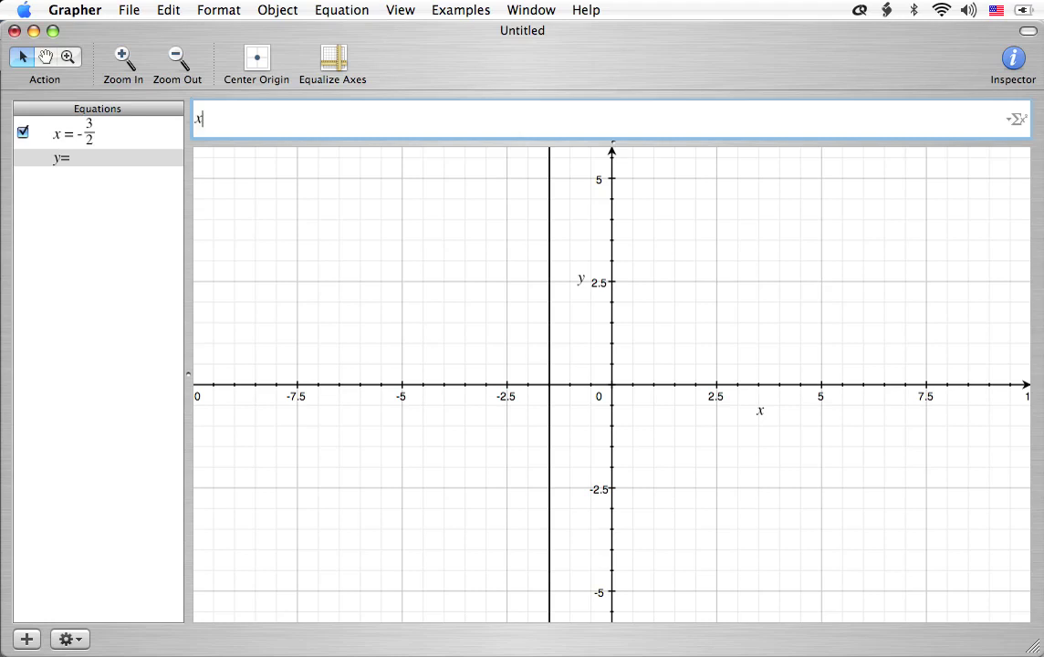
pyautogui.write('= 1')
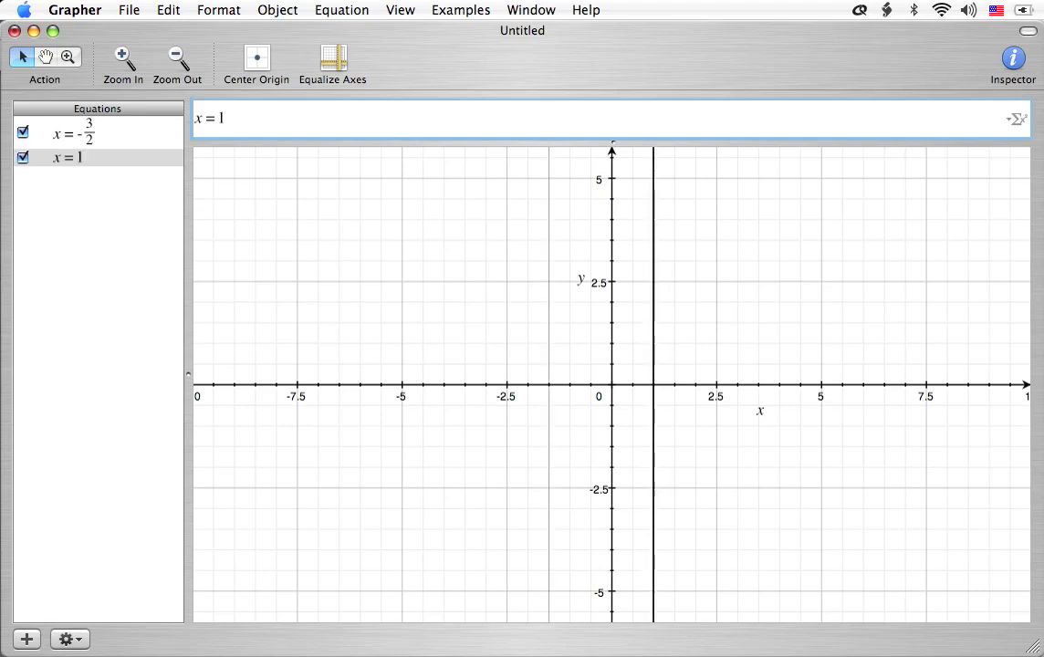
pyautogui.press('Return')
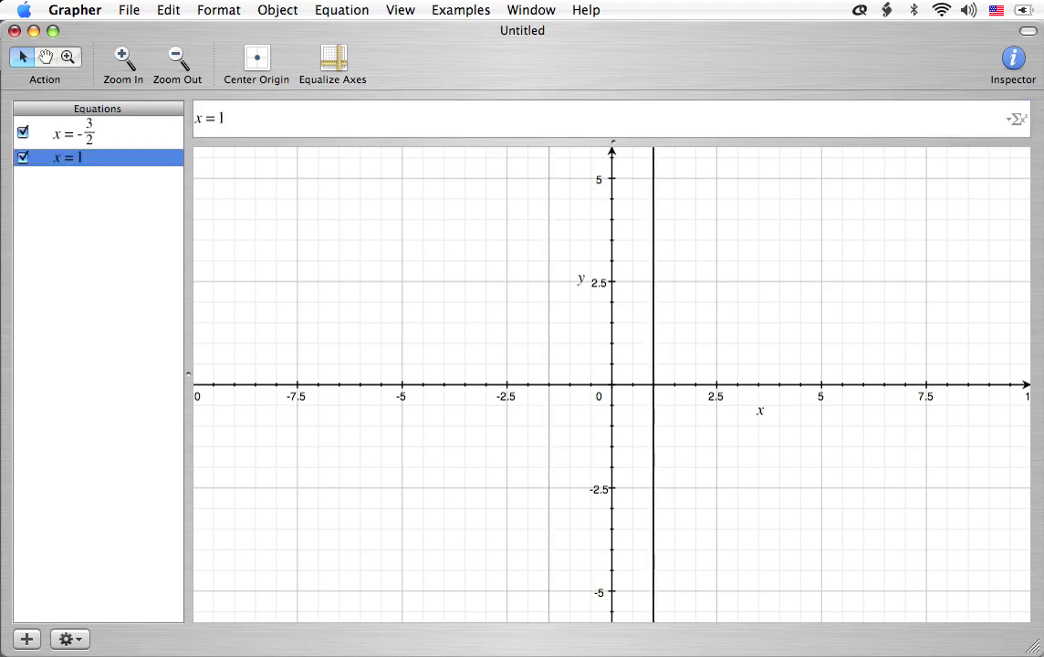
# Step: Add a new equation y = 0 for the horizontal asymptote
pyautogui.press('super+shift+n')
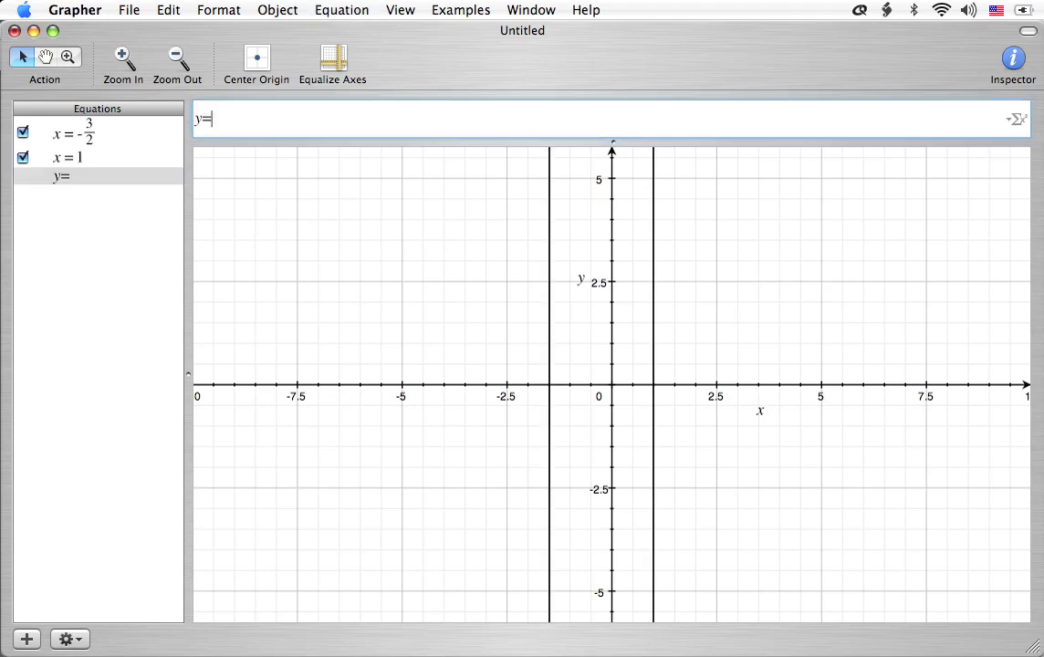
pyautogui.press('BackSpace')
pyautogui.write('y = 0')
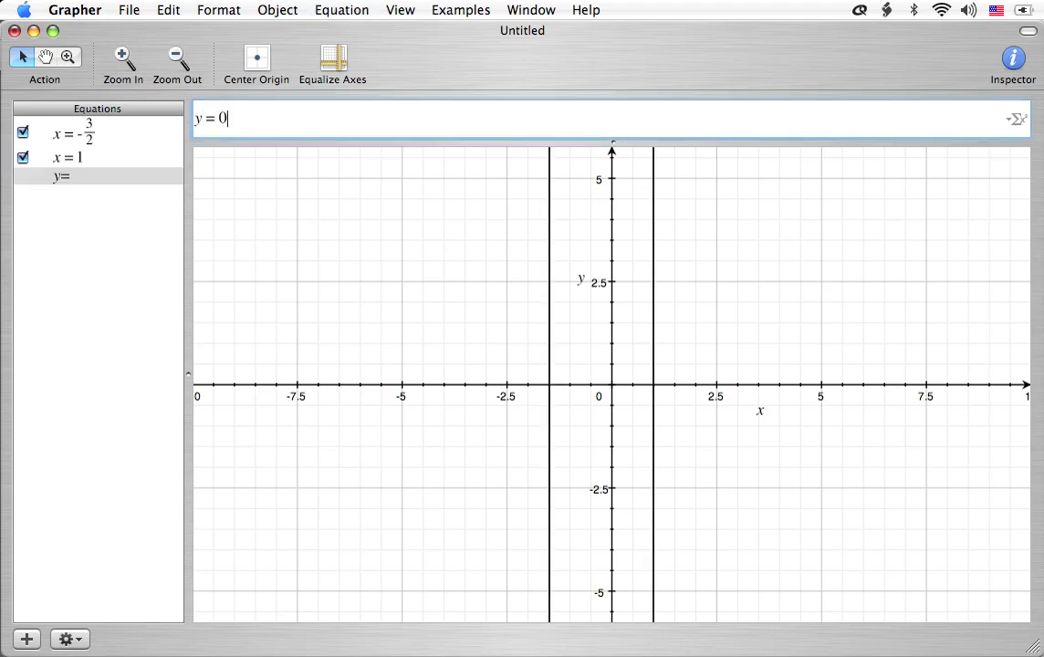
pyautogui.press('Tab')
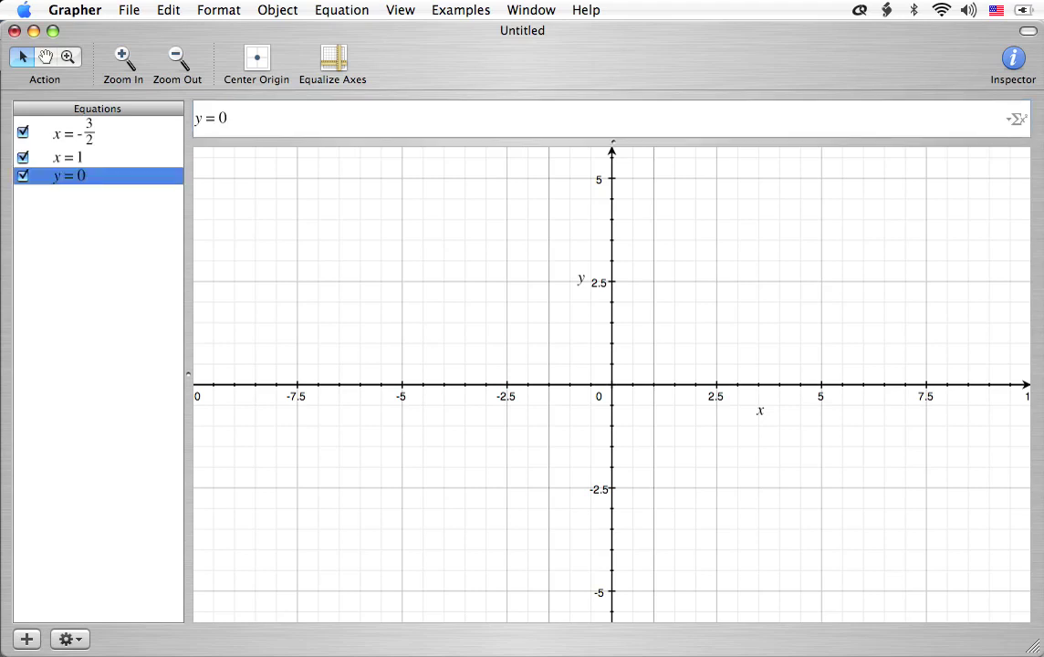
# Step: Set the line color of all three asymptote equations together to Maraschino red
pyautogui.press('super+a')
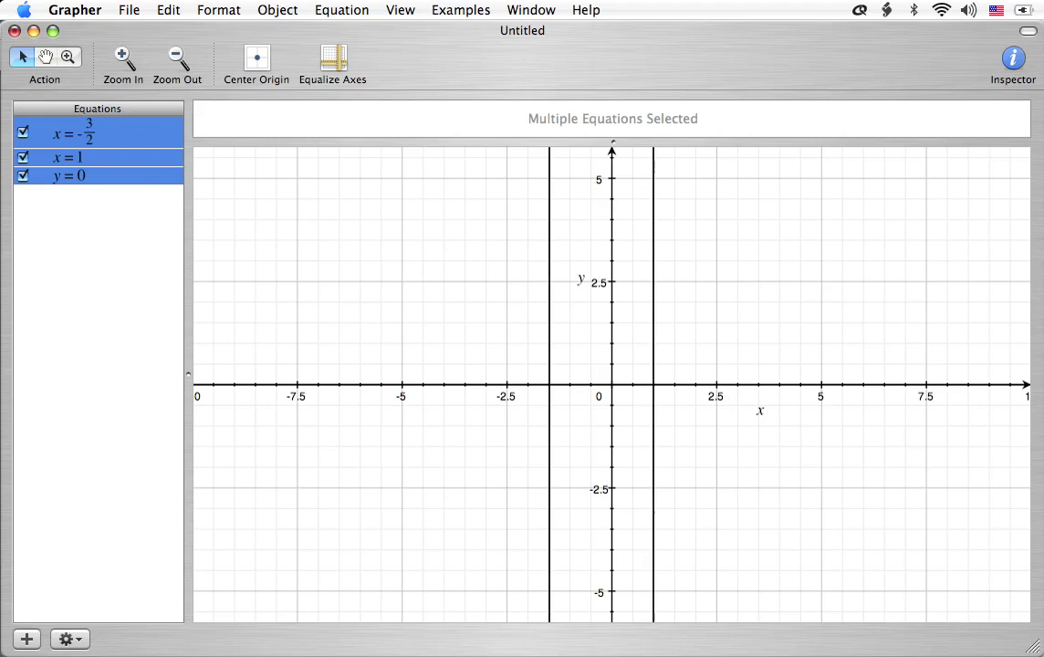
pyautogui.press('super+i')
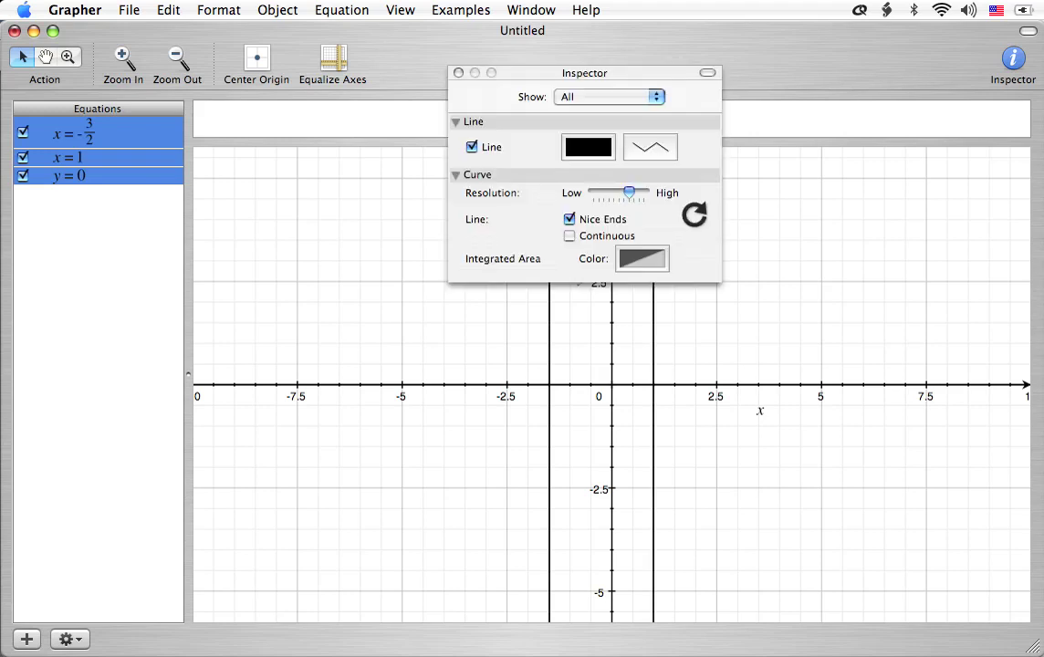
pyautogui.press('super+shift+c')
pyautogui.click(410, 339)
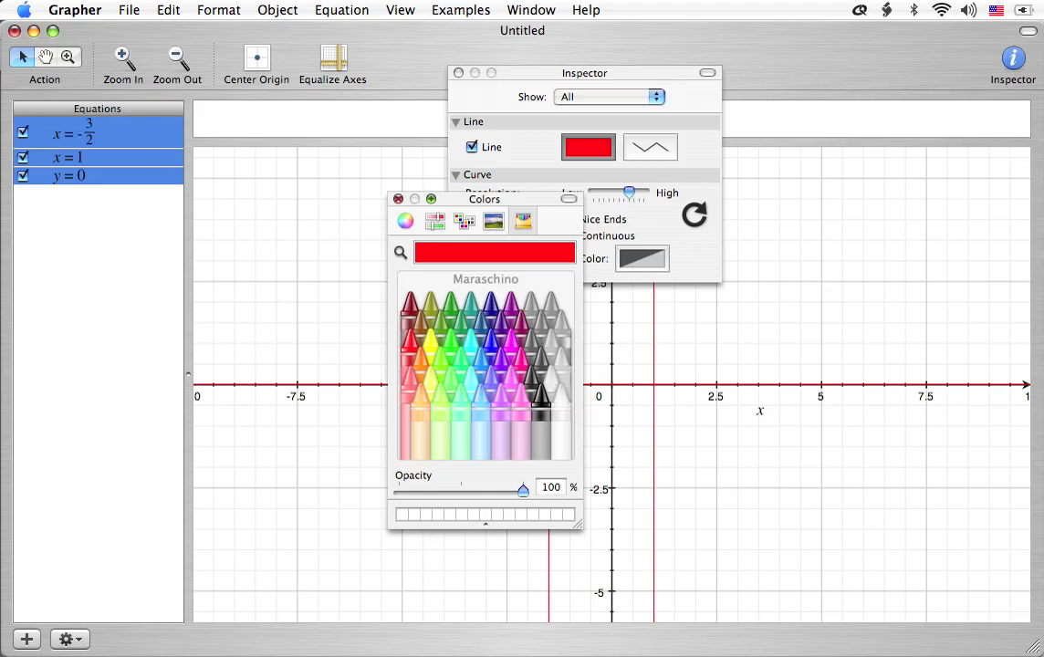
pyautogui.click(398, 198)
# Step: Give the three asymptote lines the dashed style with the 10-10 pattern, then close the style windows and deselect the equations
pyautogui.click(650, 147)
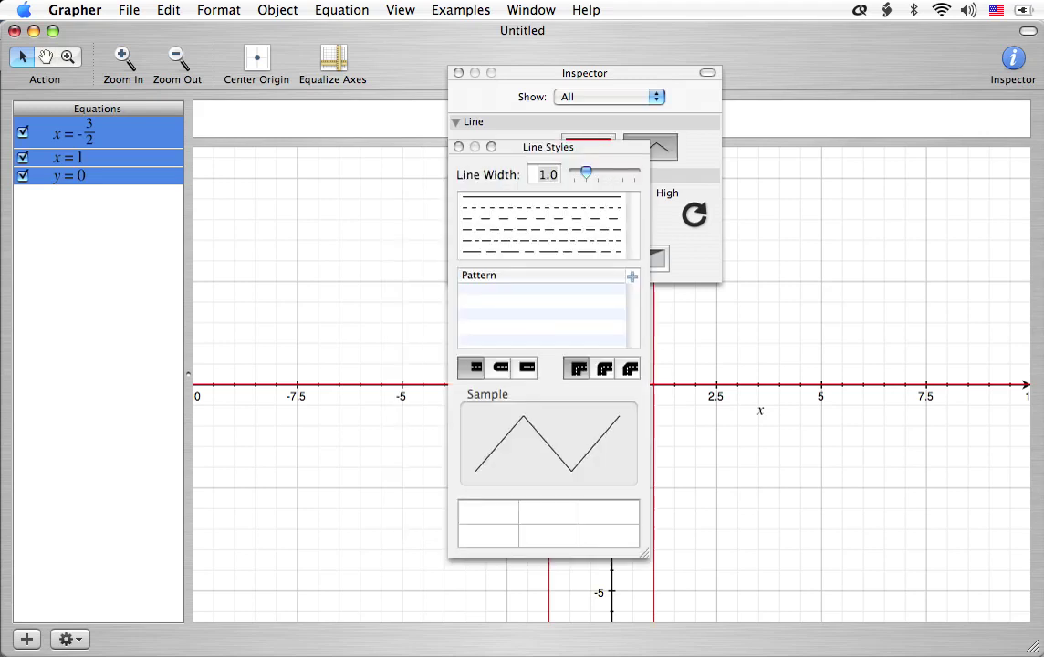
pyautogui.click(541, 195)
pyautogui.click(541, 218)
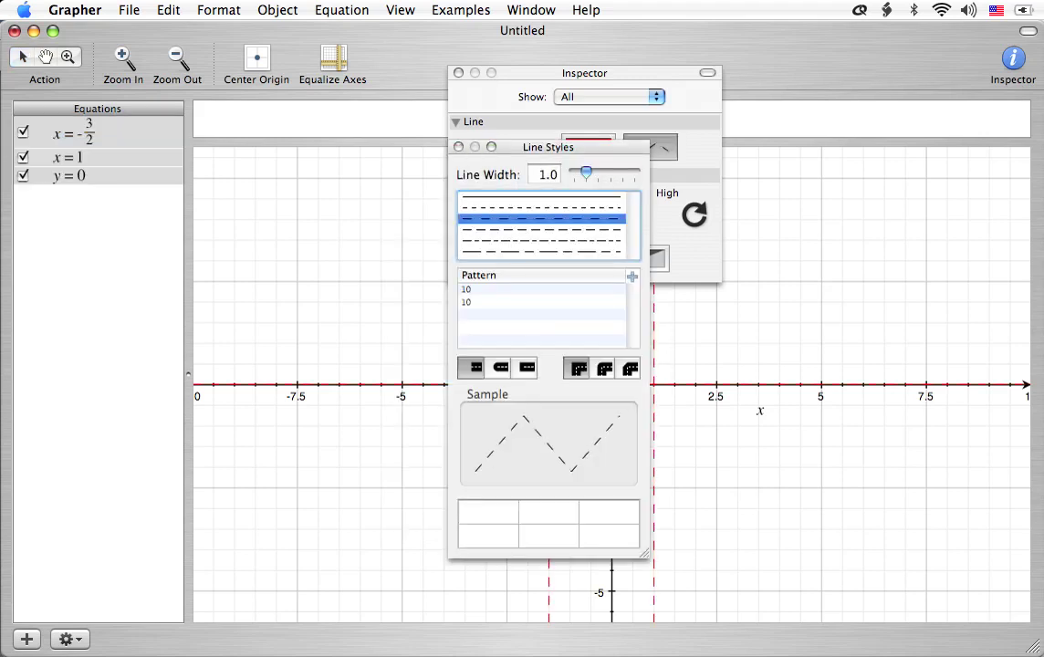
pyautogui.click(458, 146)
pyautogui.click(458, 73)
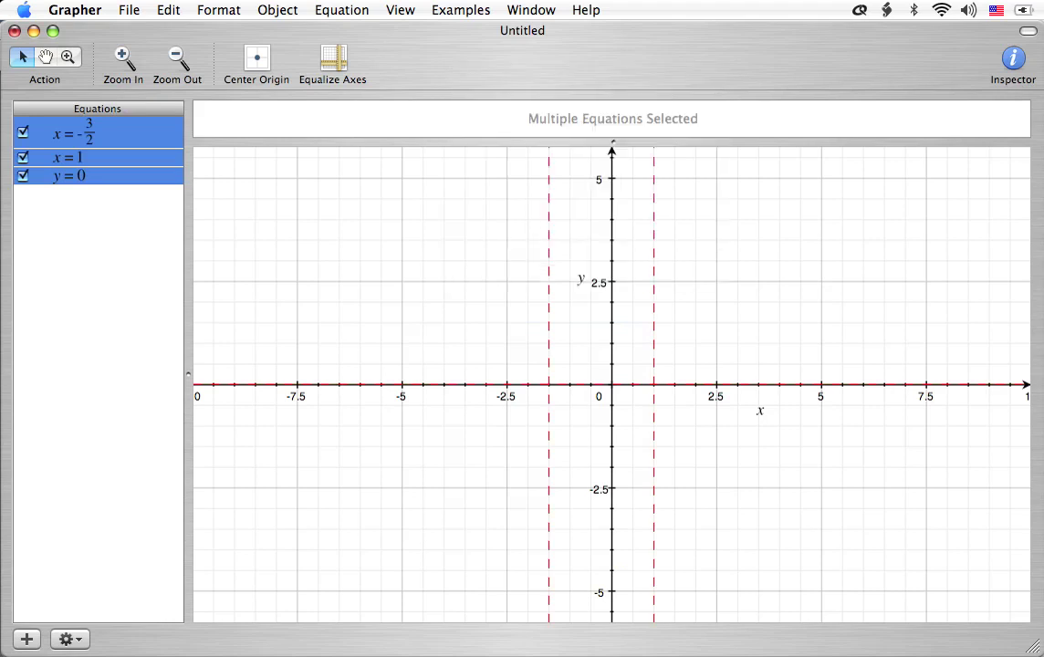
pyautogui.press('Escape')
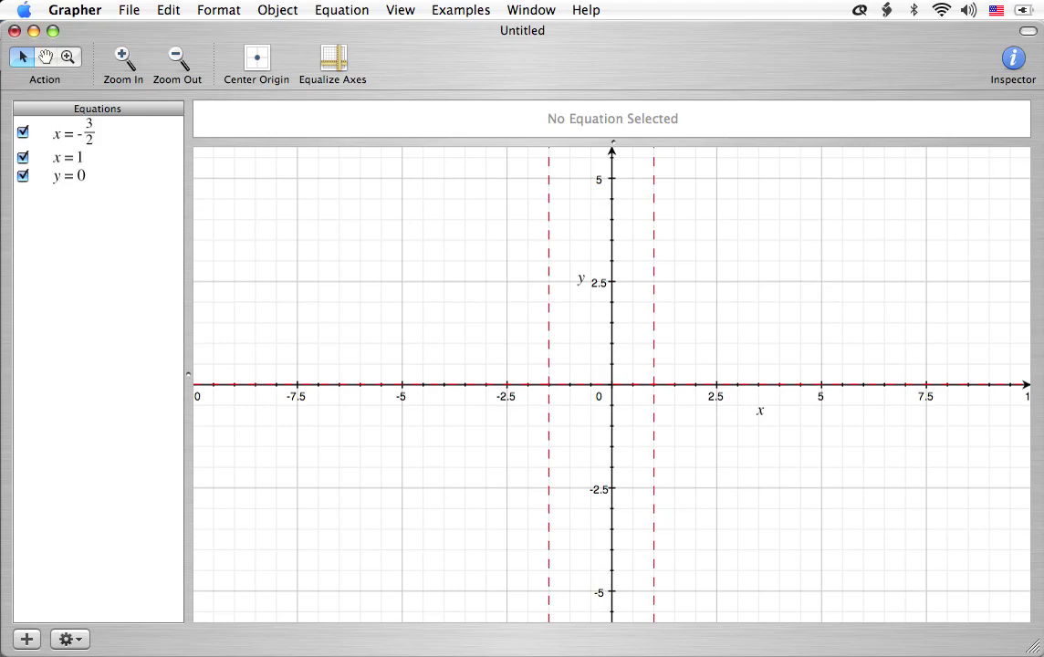
# Step: Add an equation from the parametric Cartesian Curve template and remove its t=0…10 range
pyautogui.click(341, 10)
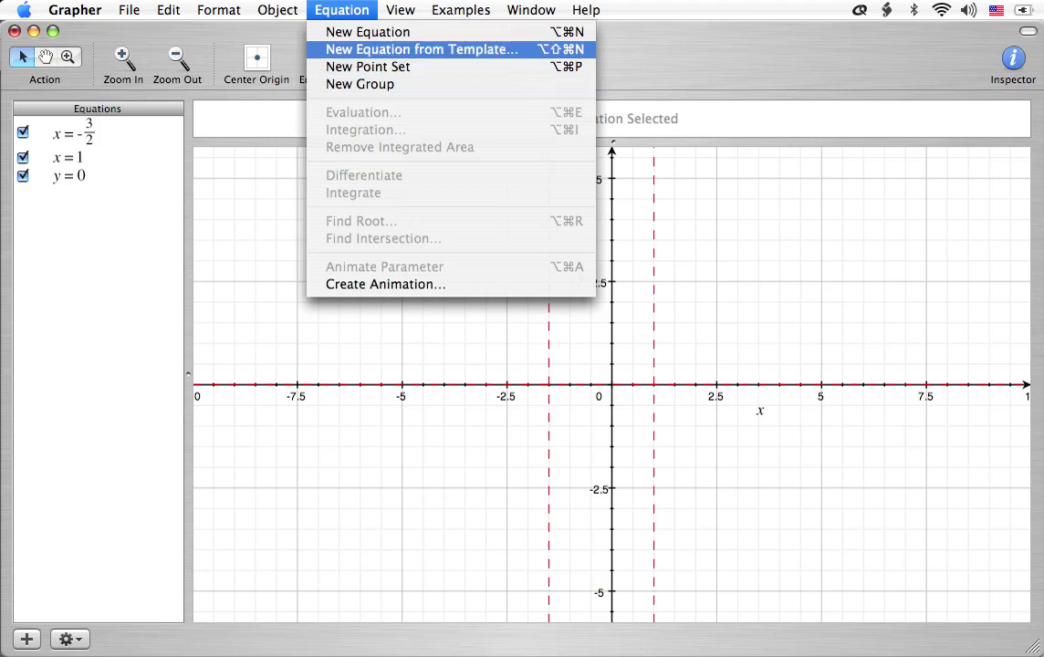
pyautogui.click(411, 50)
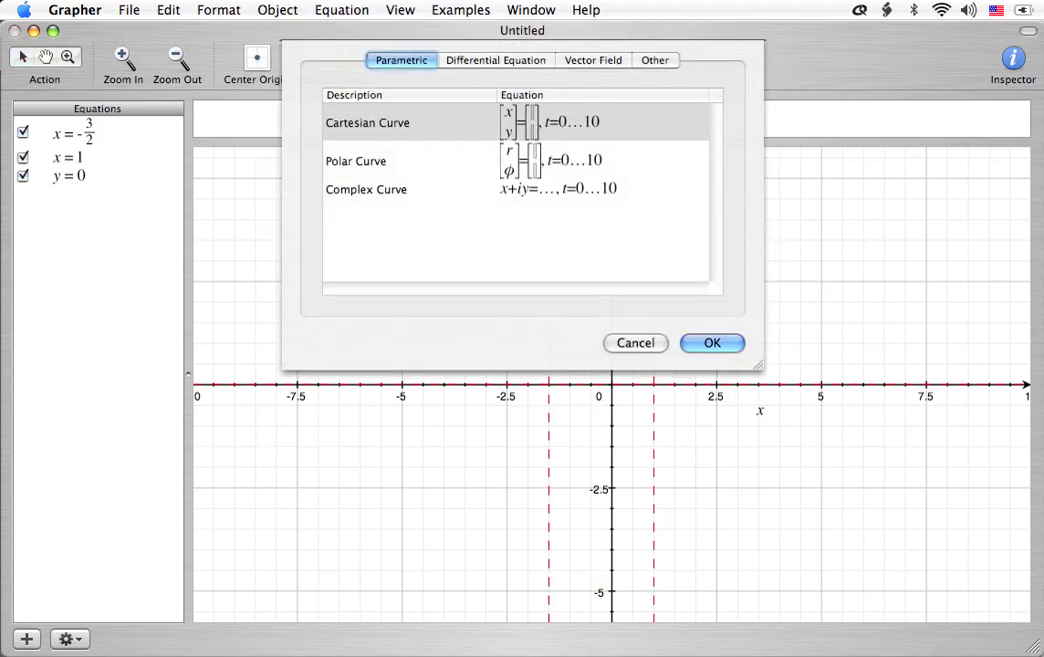
pyautogui.press('Return')
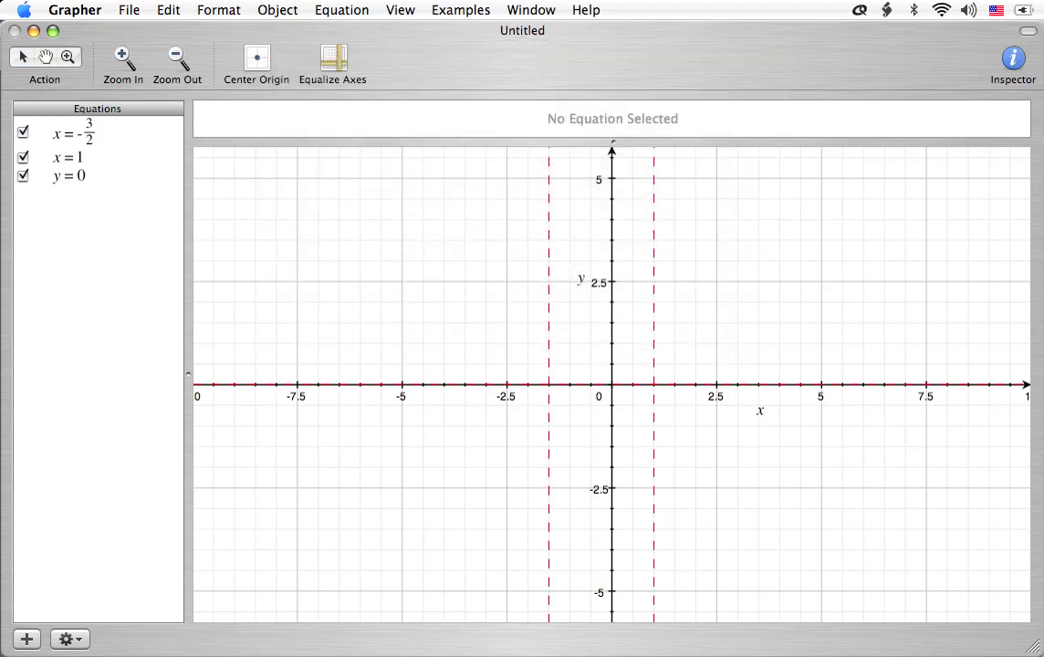
pyautogui.press('Right')
pyautogui.press('BackSpace')
pyautogui.press('BackSpace')
pyautogui.press('BackSpace')
pyautogui.press('BackSpace')
pyautogui.press('BackSpace')
pyautogui.press('BackSpace')
pyautogui.press('BackSpace')
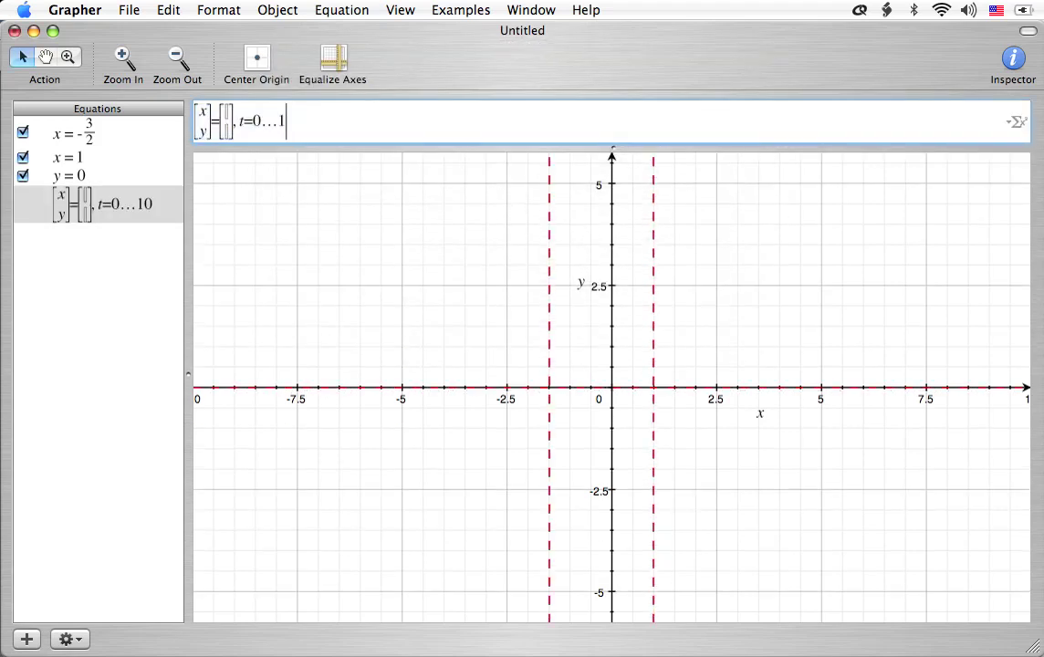
pyautogui.press('BackSpace')
# Step: Fill the new equation's vector with -3 and 0 to plot the x-intercept point
pyautogui.press('Left')
pyautogui.press('Left')
pyautogui.press('Left')
pyautogui.press('Left')
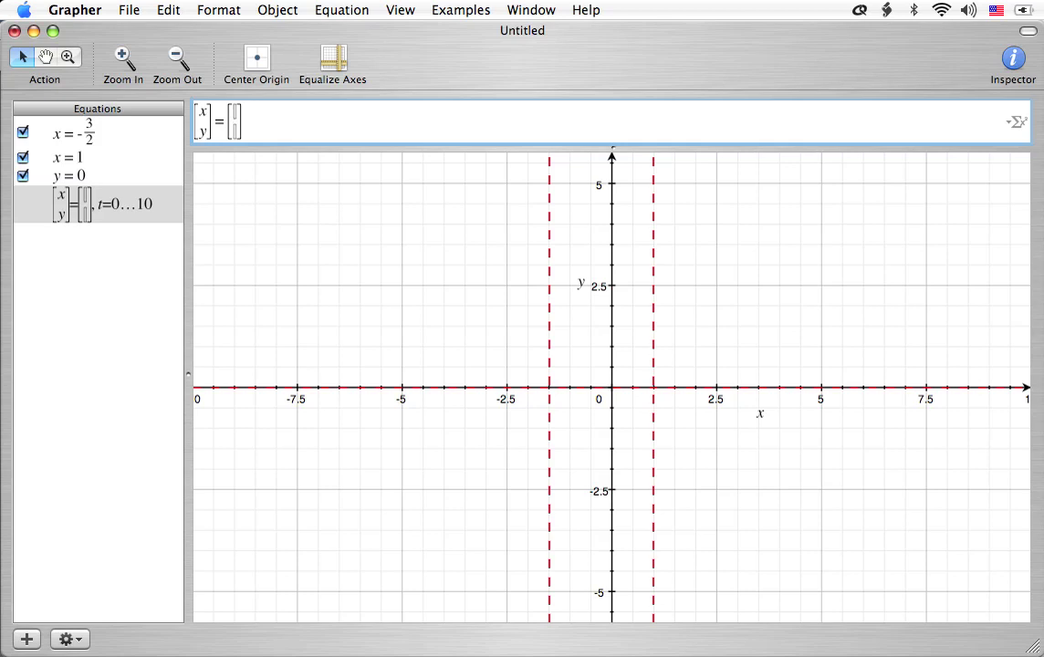
pyautogui.write('-3 0')
pyautogui.press('Return')
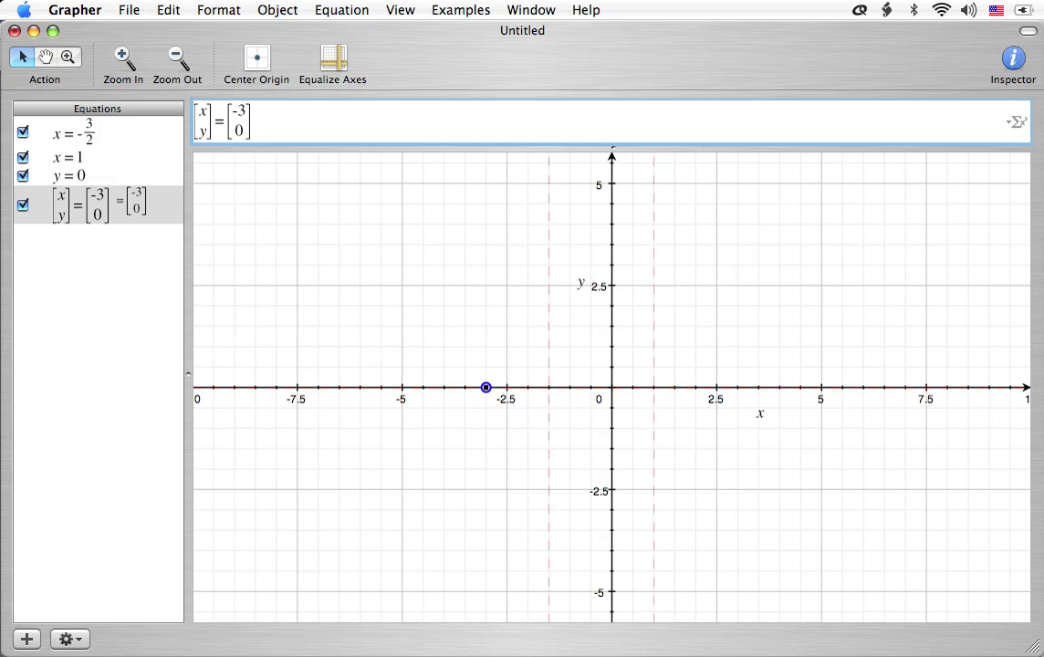
# Step: Add another equation and replace its content with a copy of the (-3, 0) point equation
pyautogui.press('super+Return')
pyautogui.press('BackSpace')
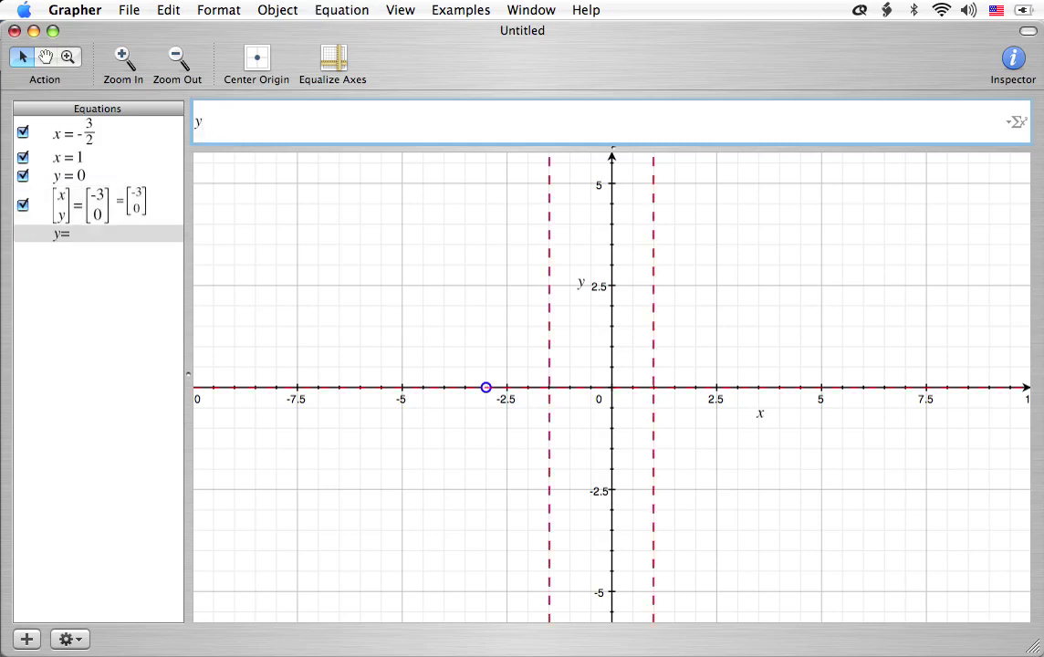
pyautogui.click(100, 205)
pyautogui.click(203, 121)
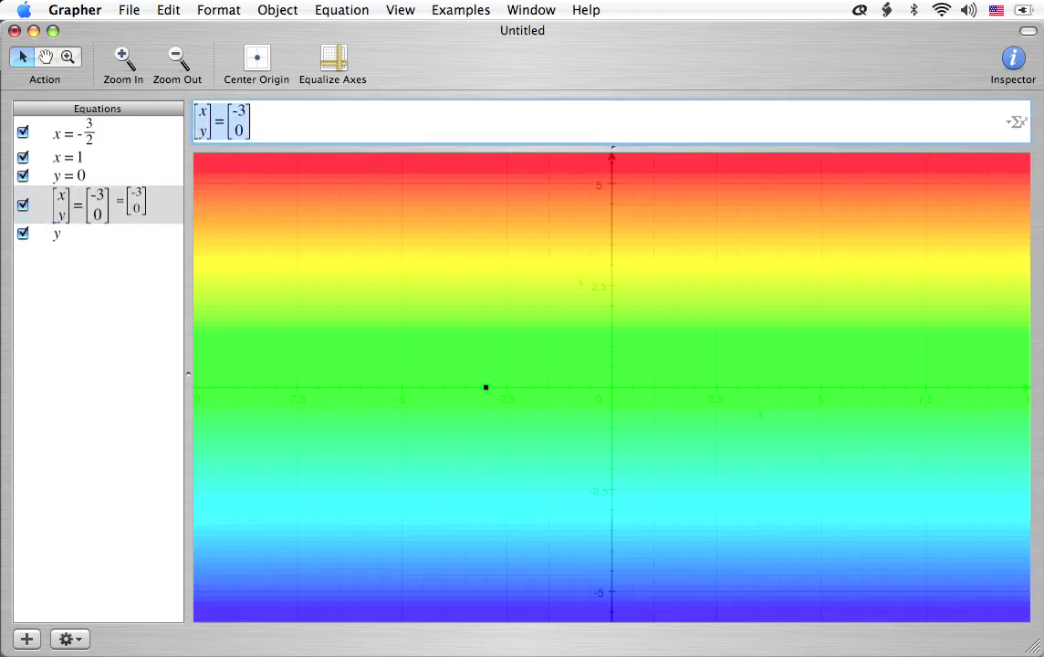
pyautogui.click(91, 233)
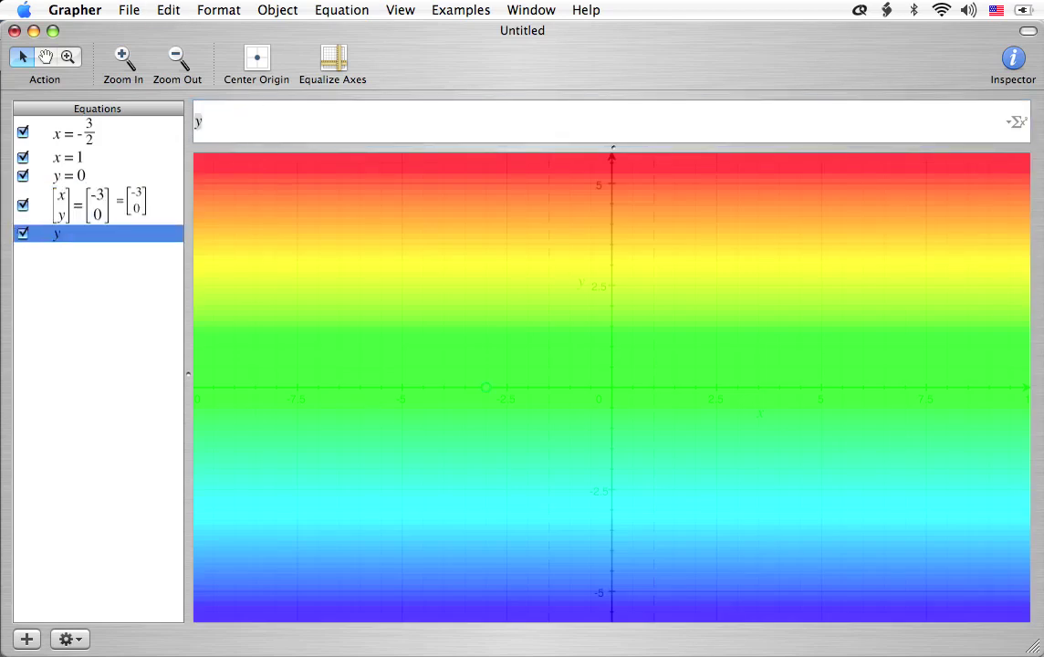
pyautogui.click(196, 121)
pyautogui.doubleClick(196, 121)
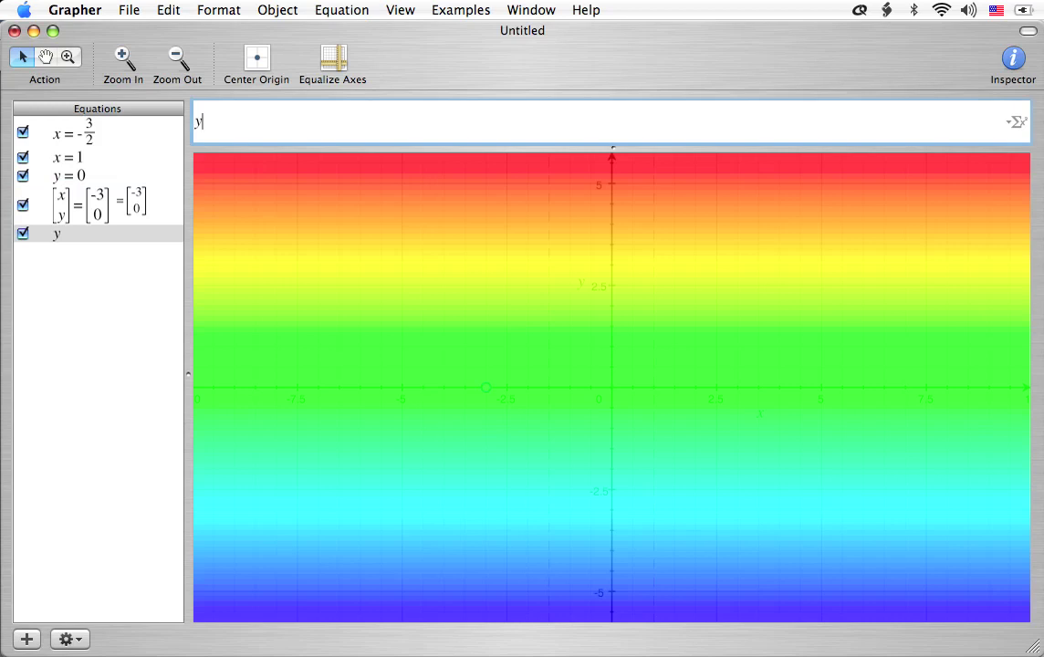
pyautogui.press('super+v')
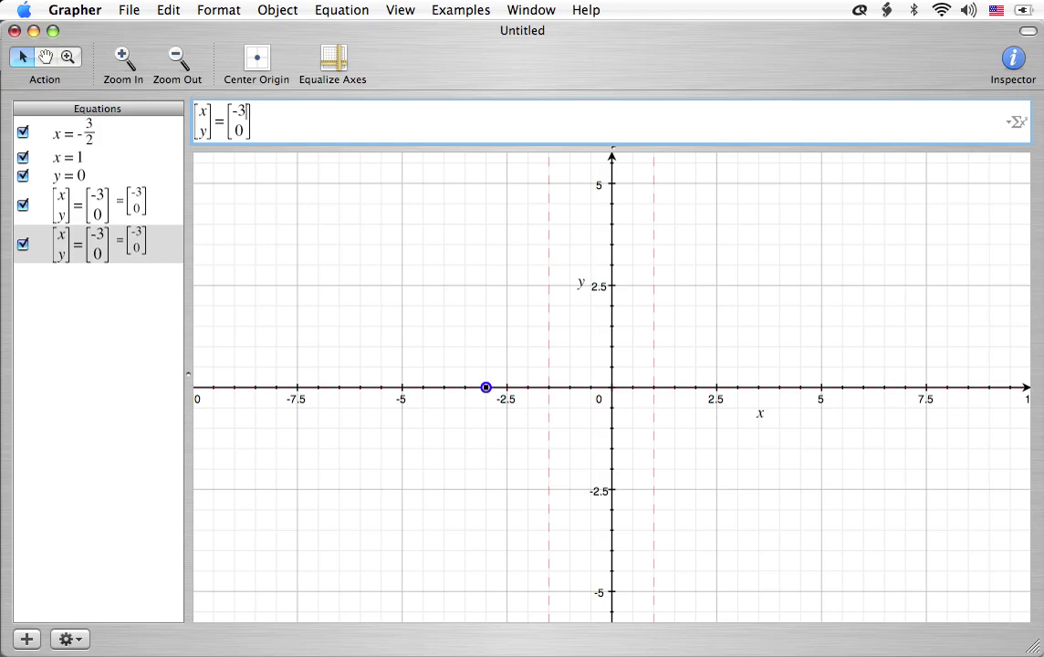
# Step: Change the copied point's coordinates to 0 and -1 to plot the y-intercept, and deselect the equation
pyautogui.press('BackSpace')
pyautogui.press('BackSpace')
pyautogui.write('0')
pyautogui.press('BackSpace')
pyautogui.write('-1')
pyautogui.press('Return')
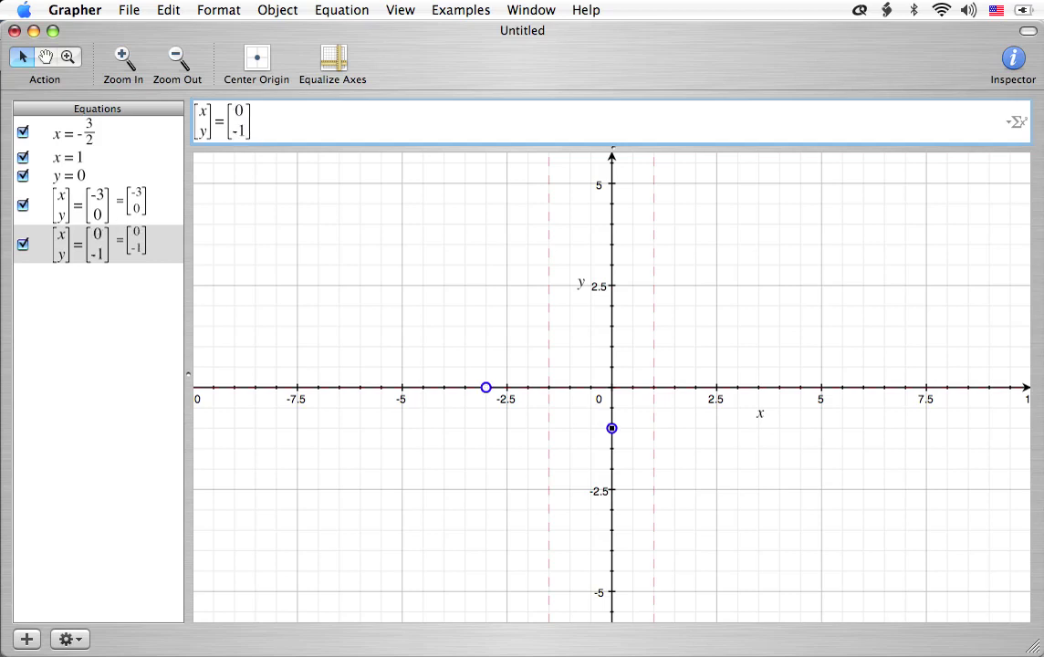
pyautogui.press('Escape')
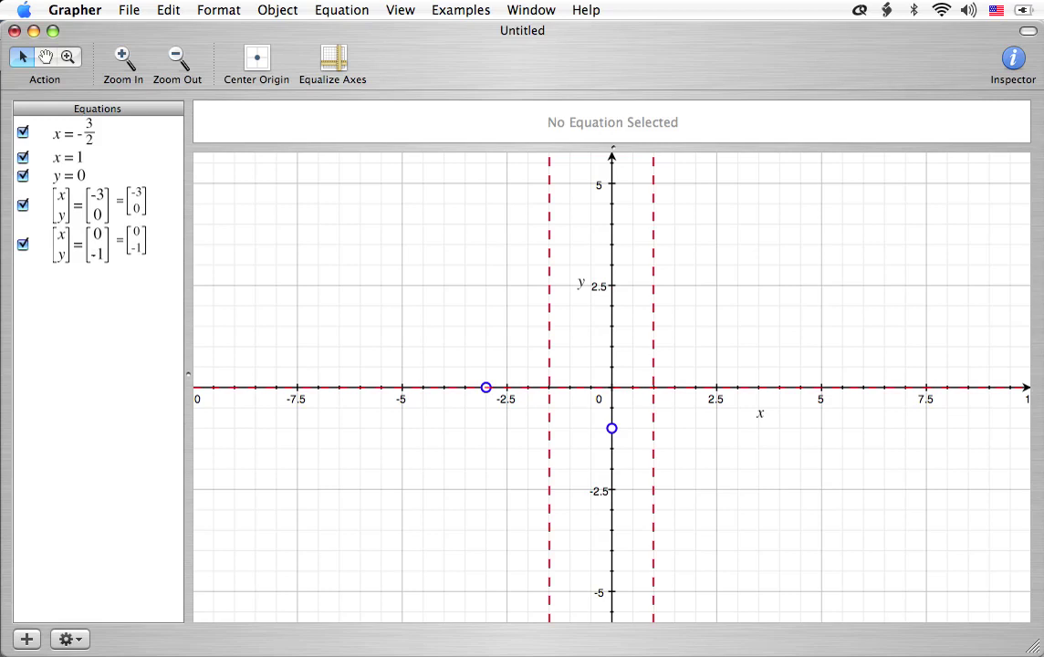
# Step: Fill the circle marks of both intercept points, (-3, 0) and (0, -1), with the Blueberry color
pyautogui.click(101, 243)
pyautogui.keyDown('shift'); pyautogui.click(100, 204); pyautogui.keyUp('shift')
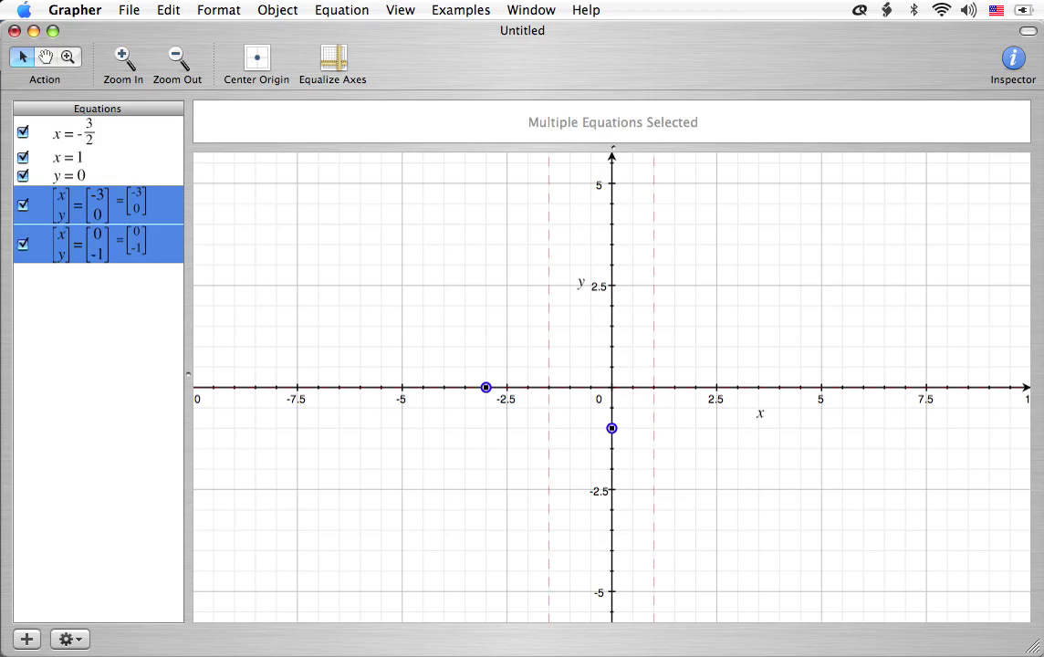
pyautogui.press('super+i')
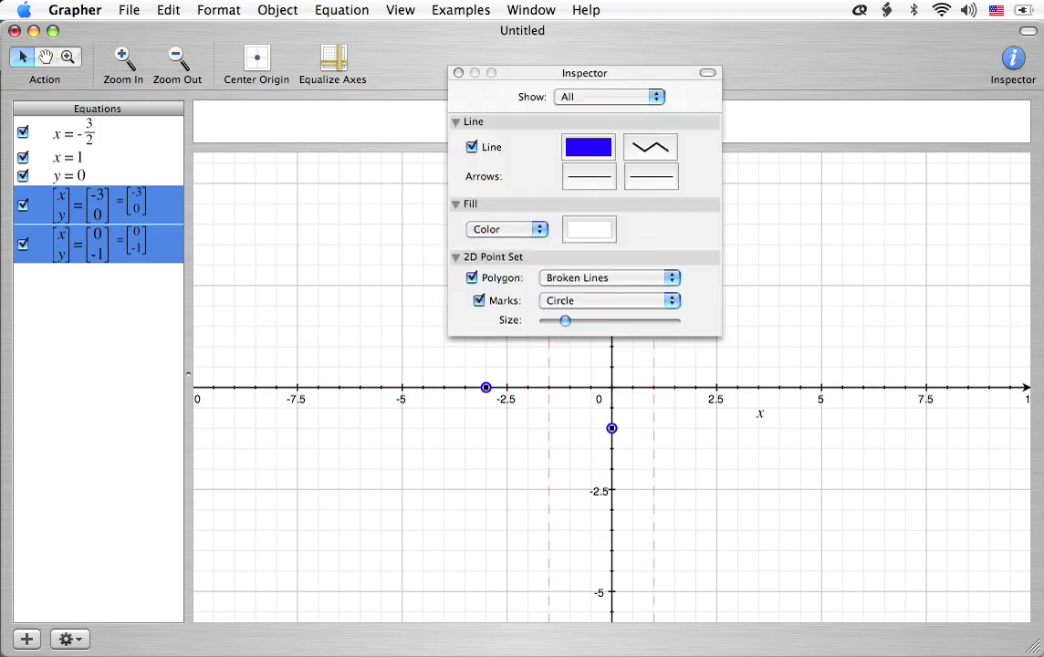
pyautogui.press('super+shift+c')
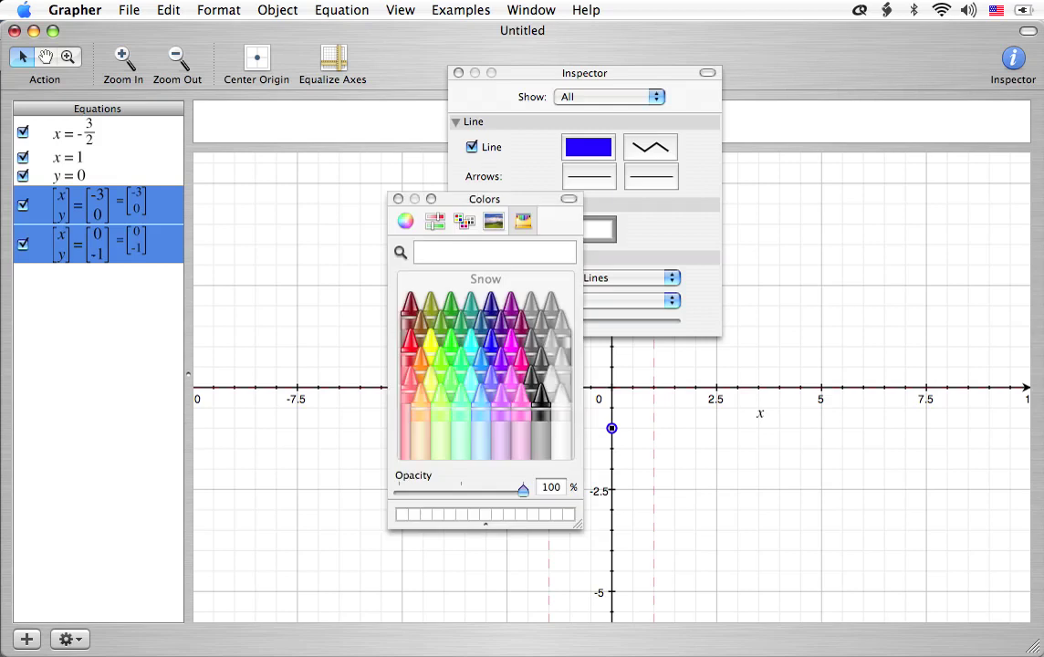
pyautogui.click(490, 343)
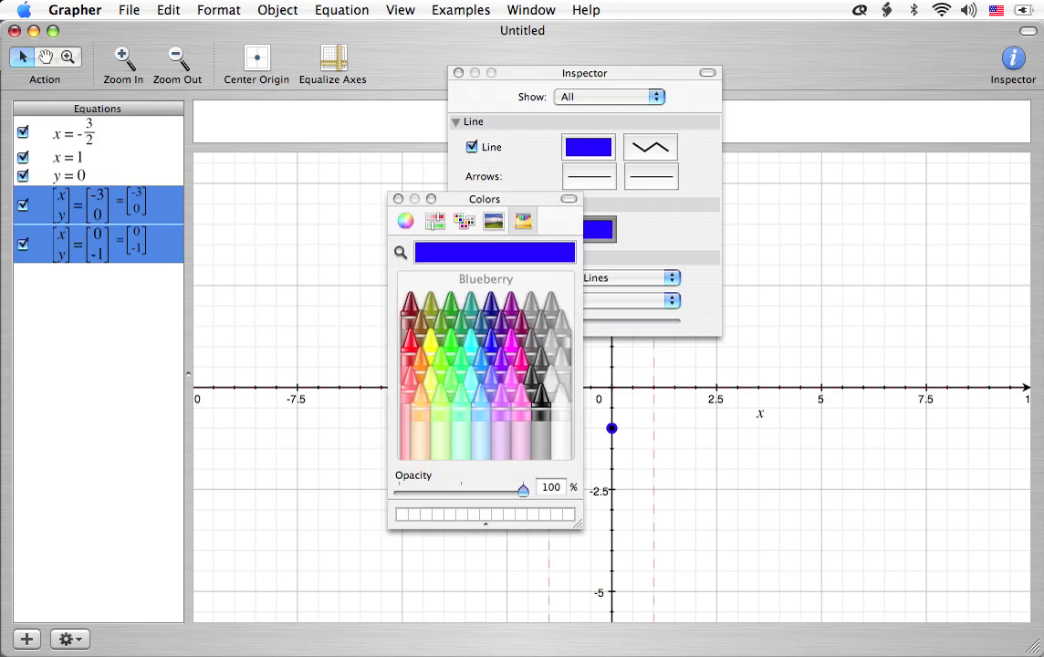
pyautogui.press('super+shift+c')
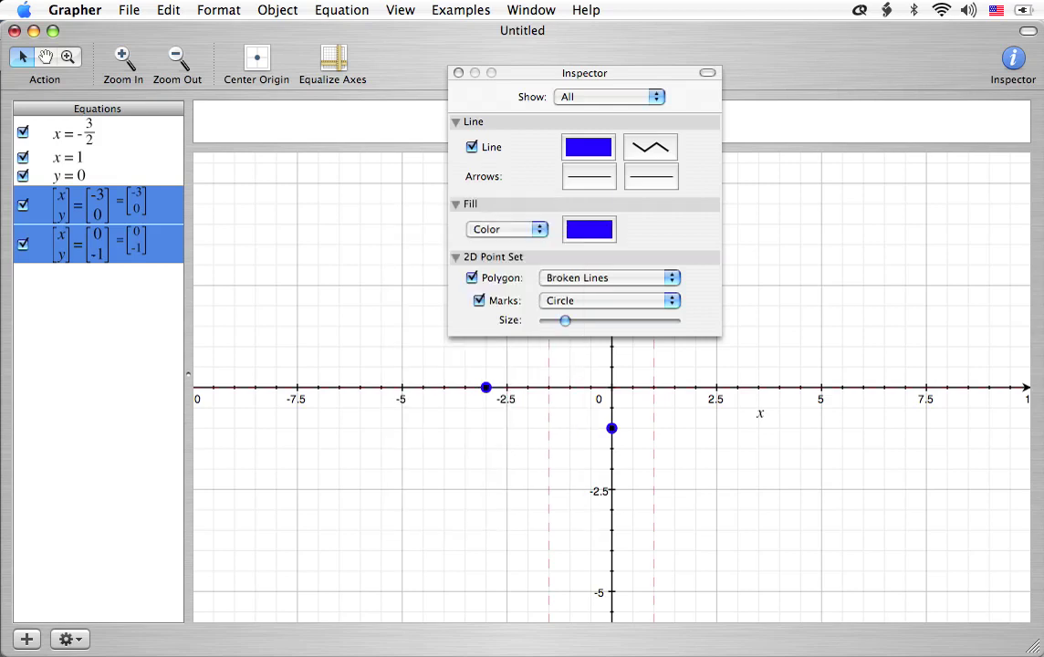
# Step: Make the marks of both intercept points slightly smaller and deselect the equations
pyautogui.moveTo(565, 320); pyautogui.dragTo(557, 320)
pyautogui.click(458, 72)
pyautogui.press('super+shift+a')
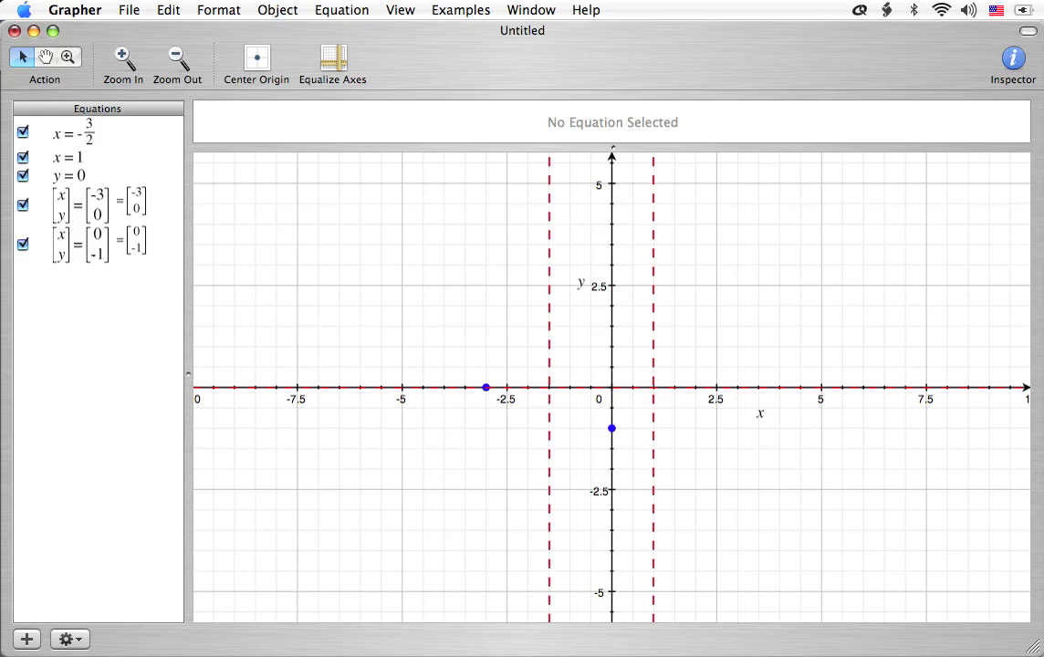
# Step: Add the equation y = (x + 3)/((2x + 3)(x - 1)) to plot the rational function
pyautogui.press('super+alt+n')
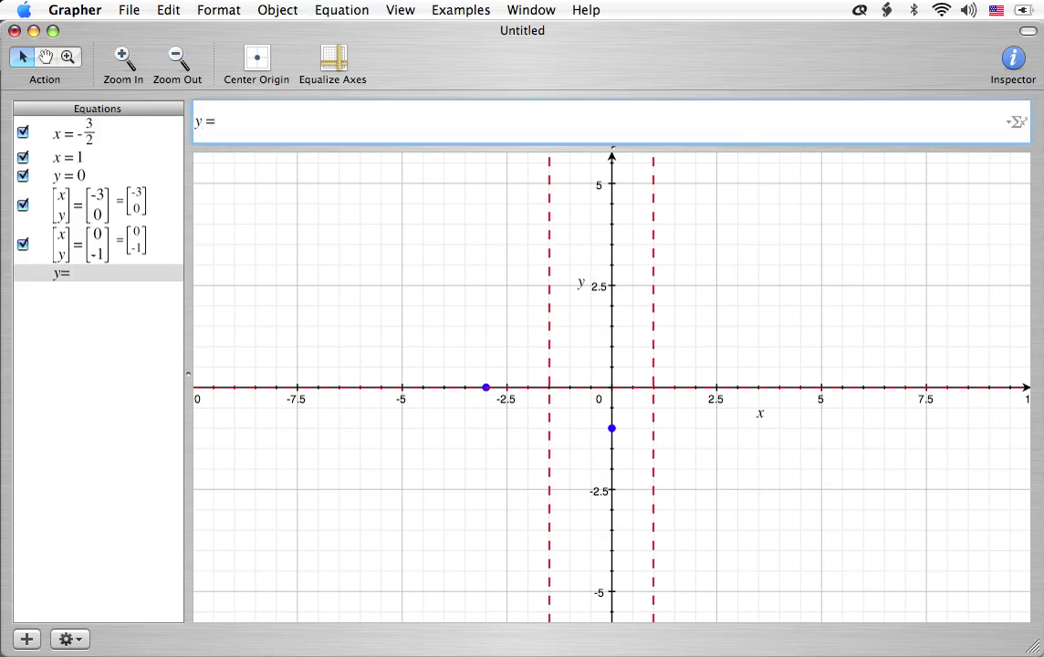
pyautogui.write('(x + 3)/(2x + ')
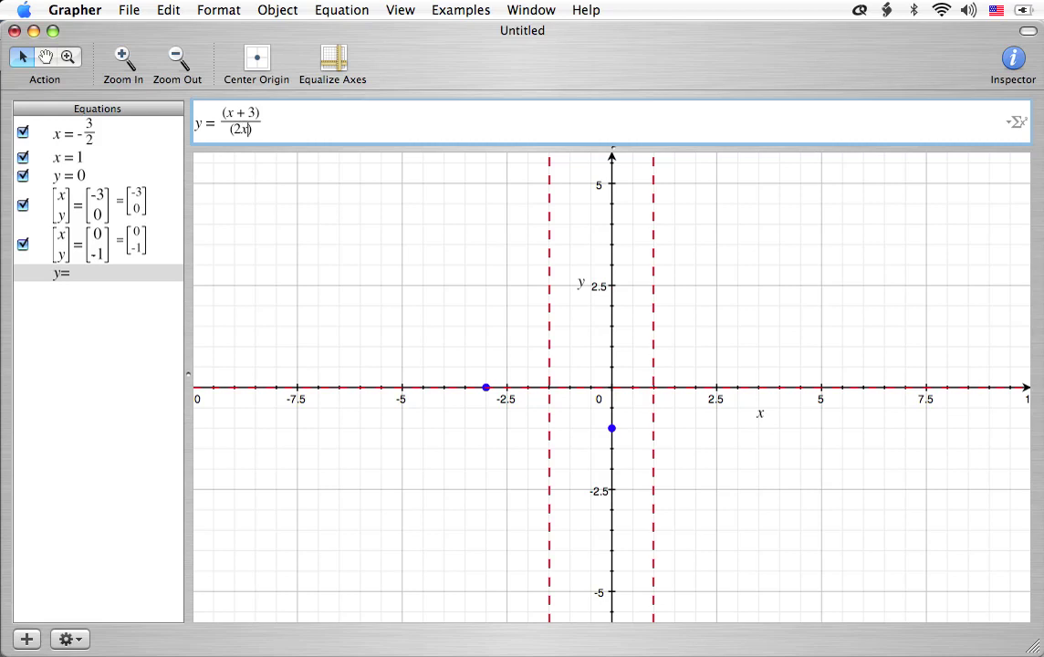
pyautogui.write('3')
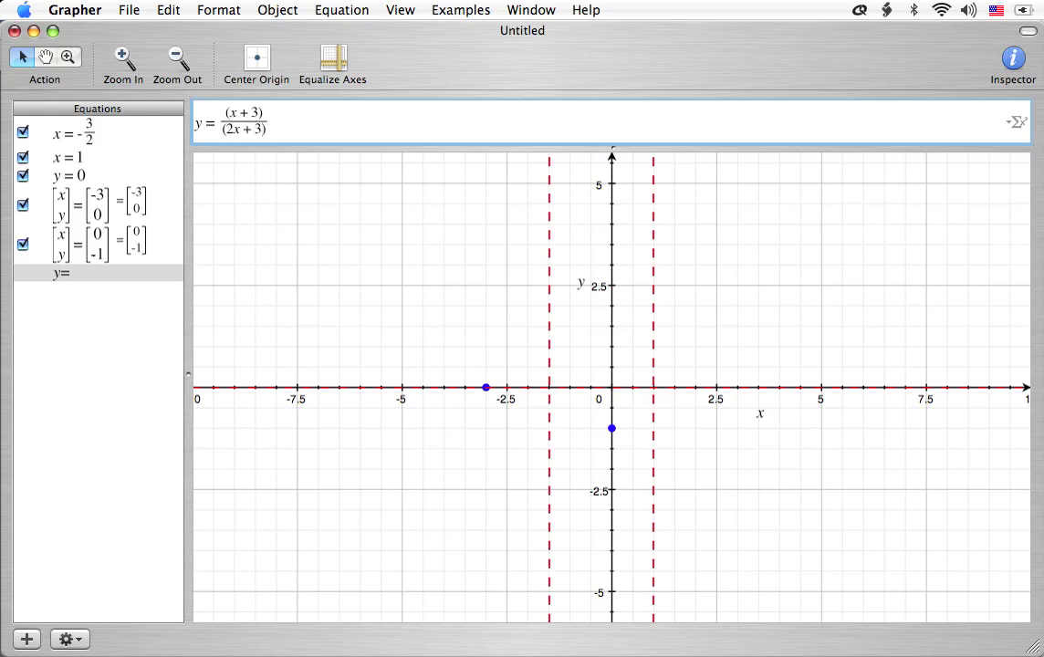
pyautogui.write(')(x - 1')
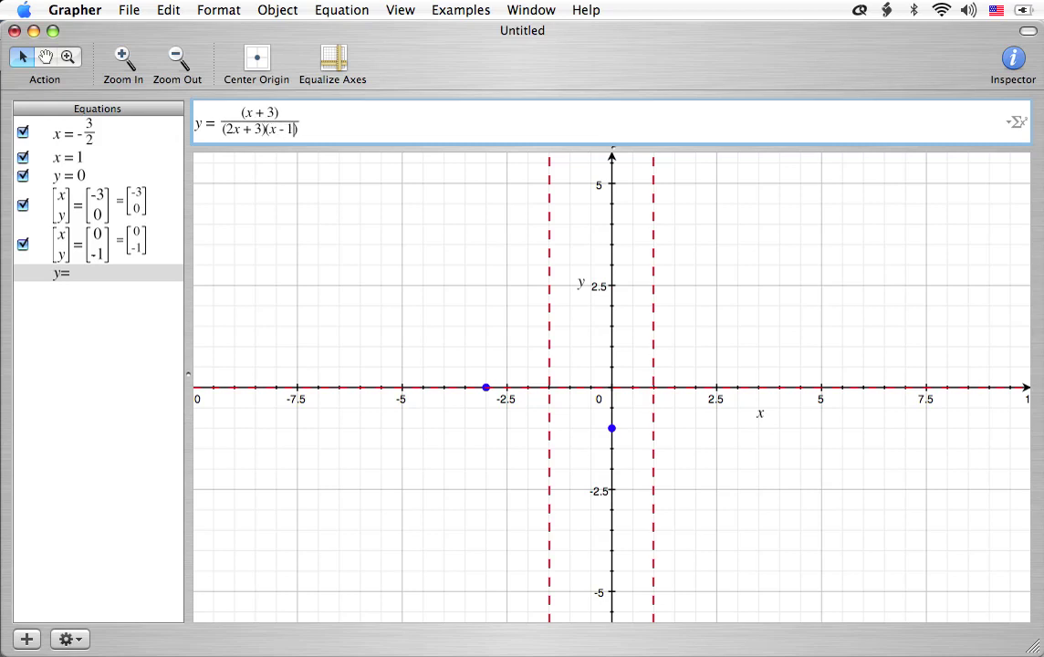
pyautogui.press('Return')
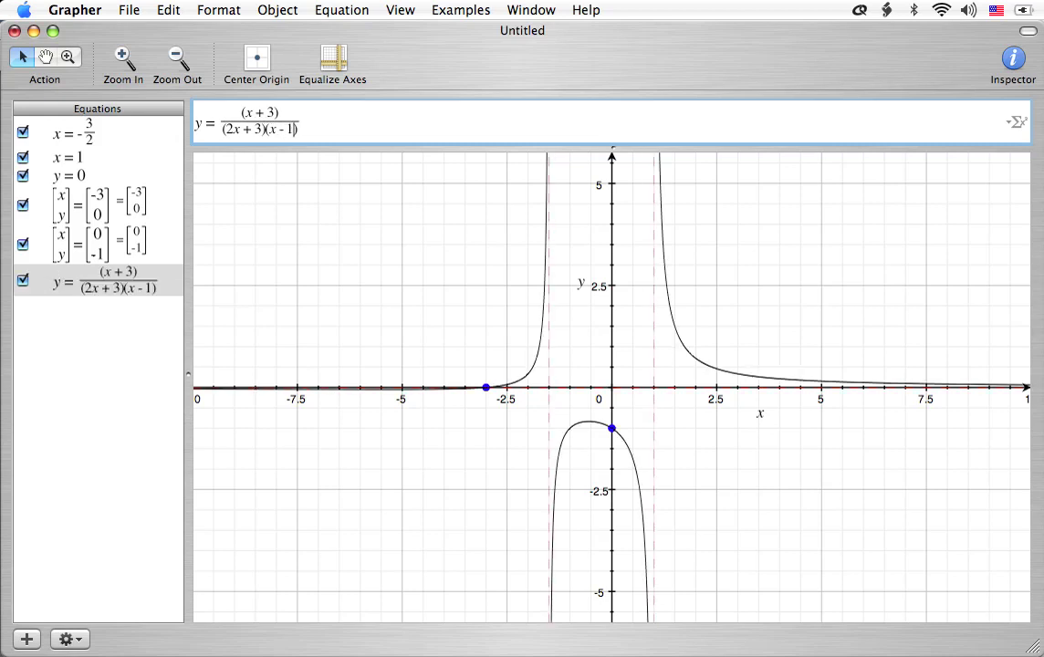
# Step: Change the line color of the rational function's curve to bright green and deselect the equation
pyautogui.press('Tab')
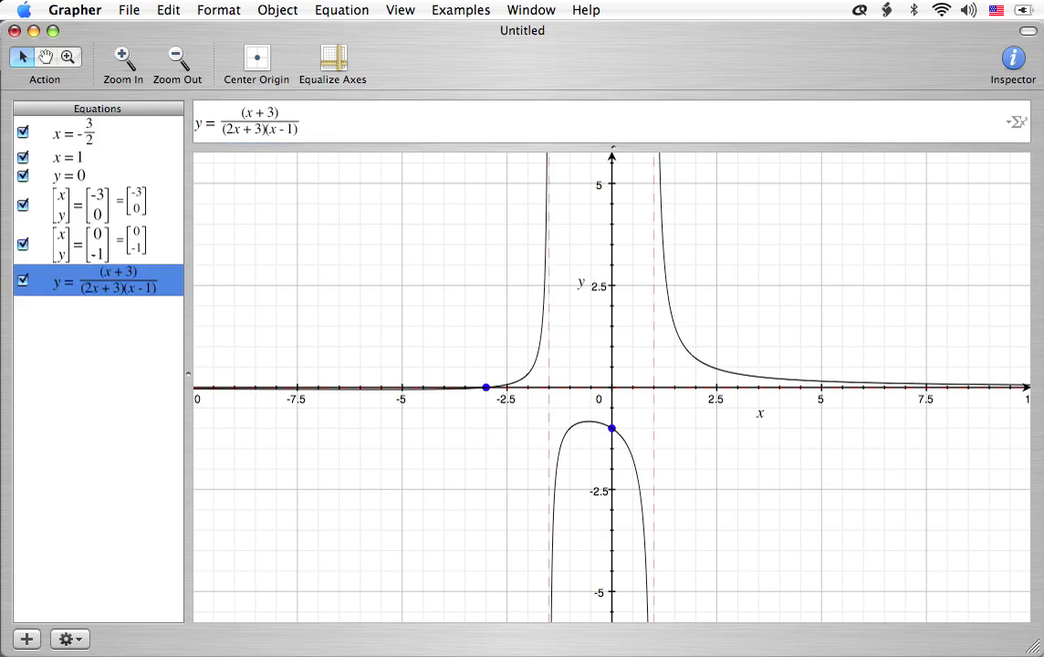
pyautogui.click(1013, 58)
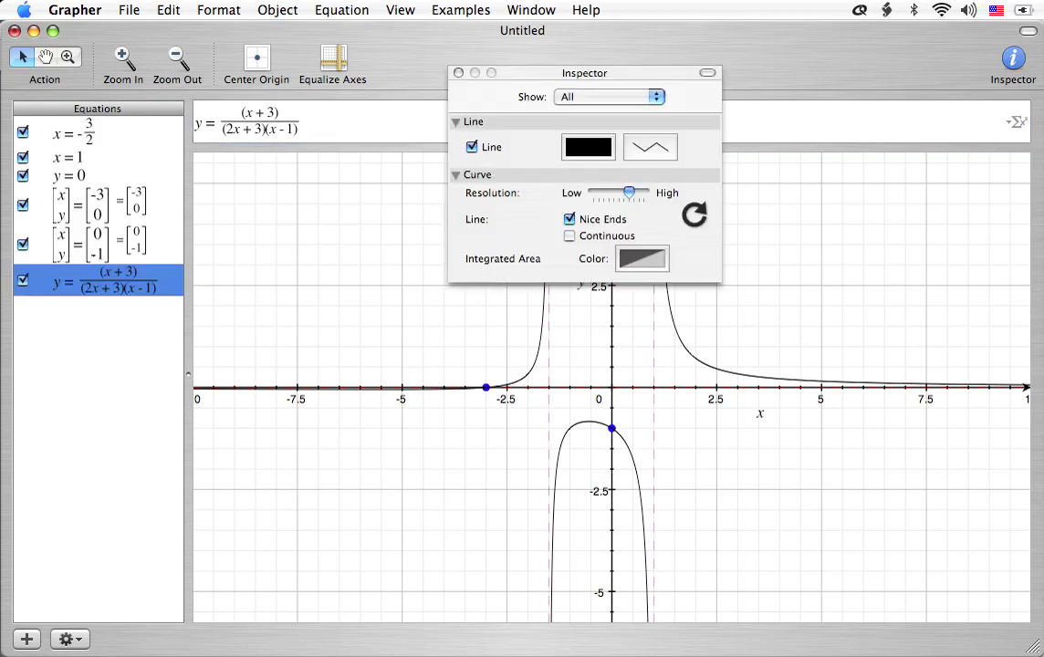
pyautogui.click(588, 147)
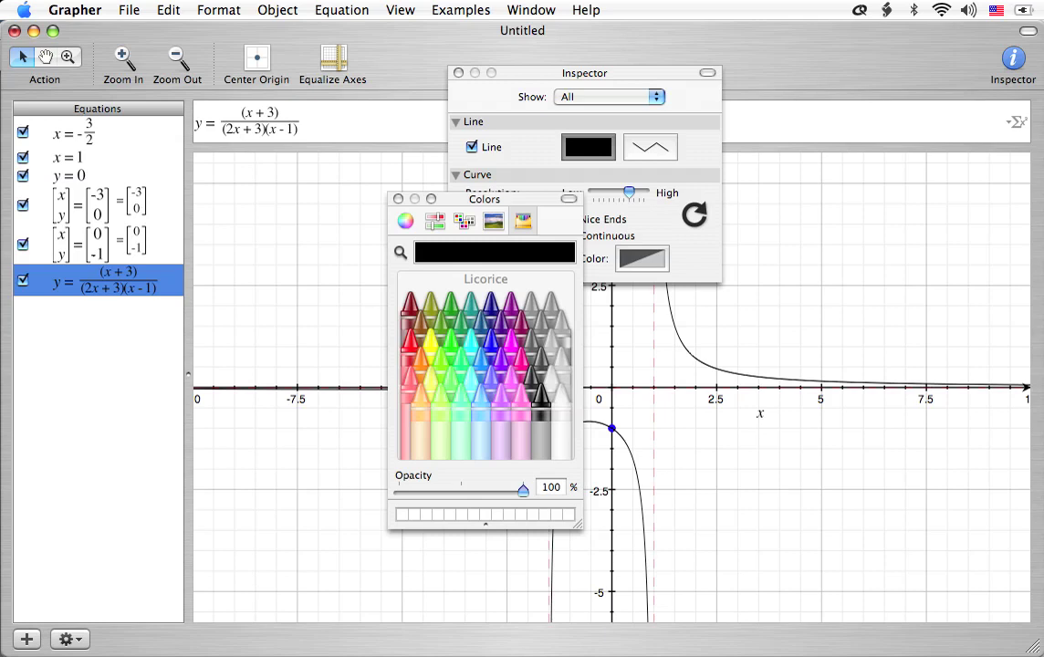
pyautogui.click(450, 345)
pyautogui.click(397, 198)
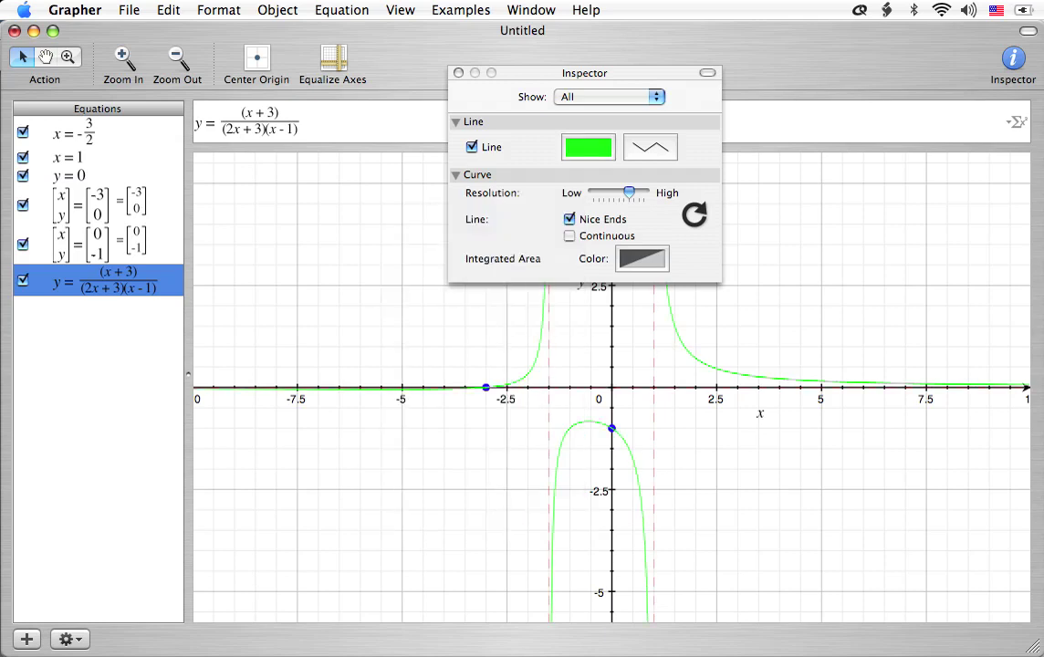
pyautogui.click(458, 73)
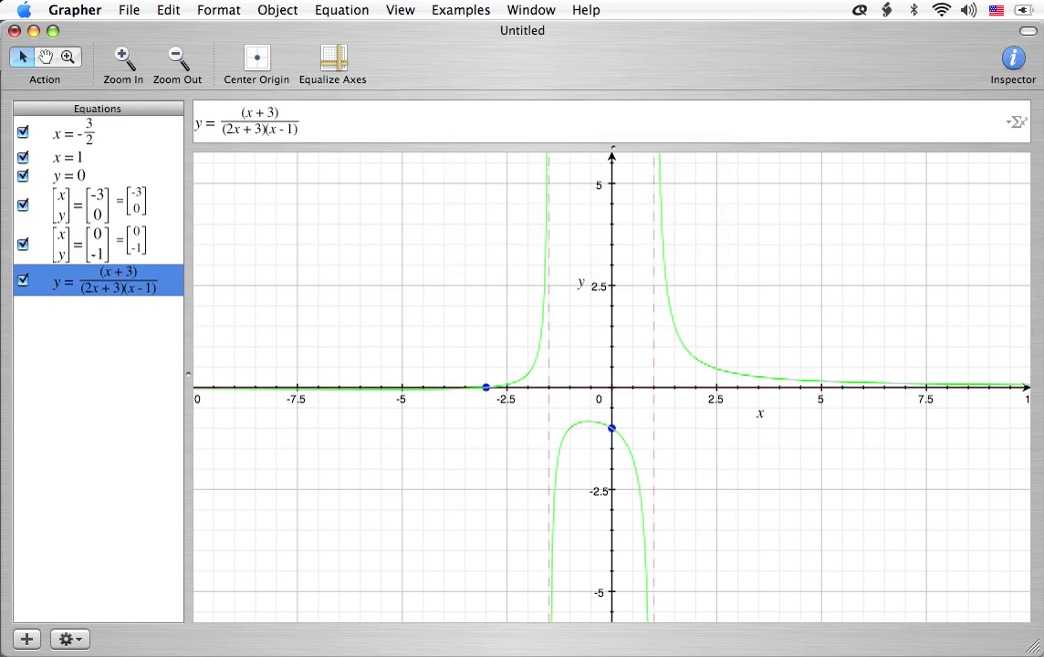
pyautogui.press('Escape')
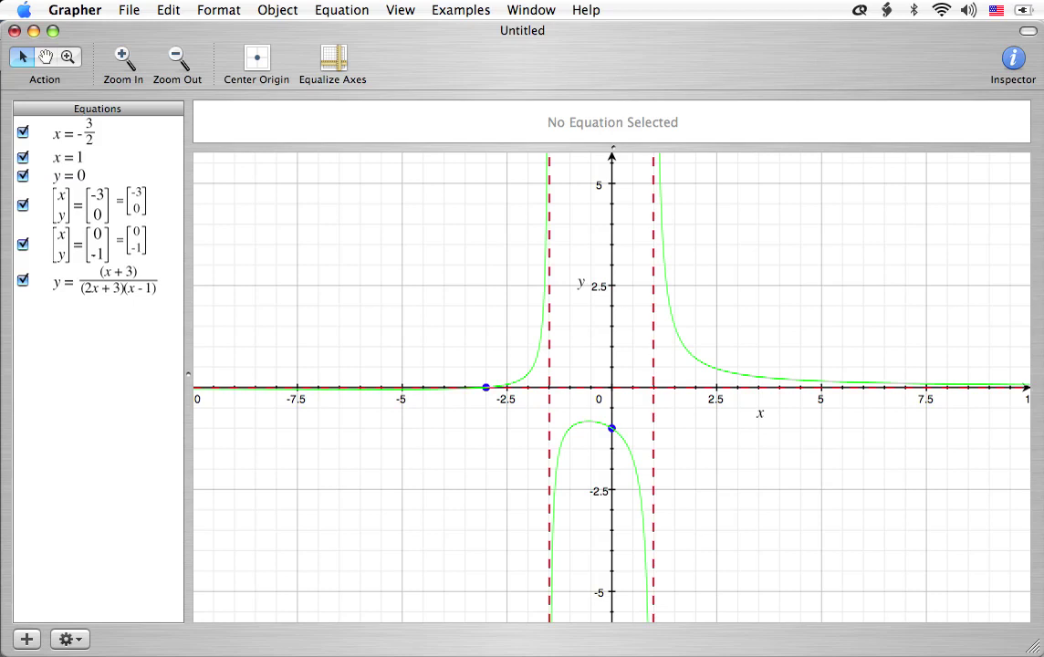
# Step: Set the graph's vertical frame limits to y from -2 to 2
pyautogui.click(400, 10)
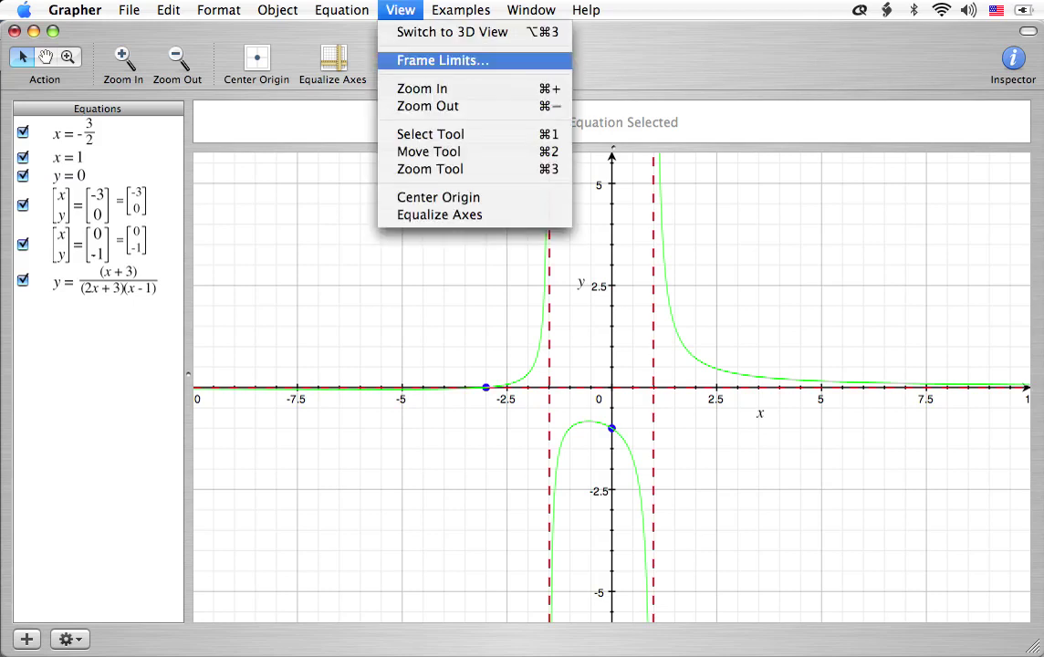
pyautogui.click(442, 60)
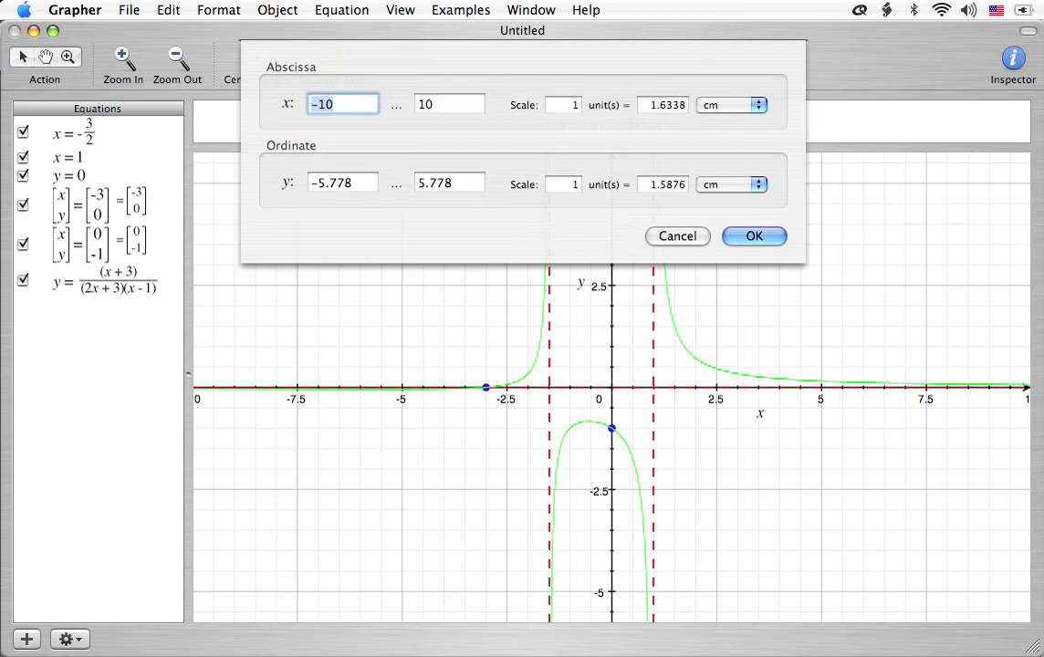
pyautogui.click(342, 183)
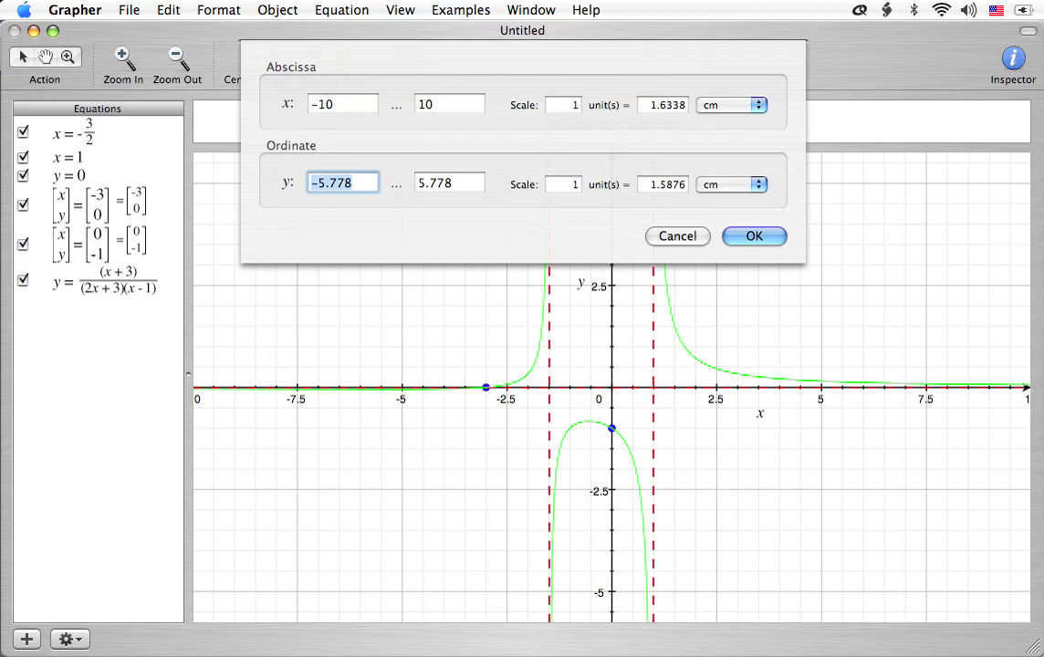
pyautogui.write('-2')
pyautogui.press('Tab')
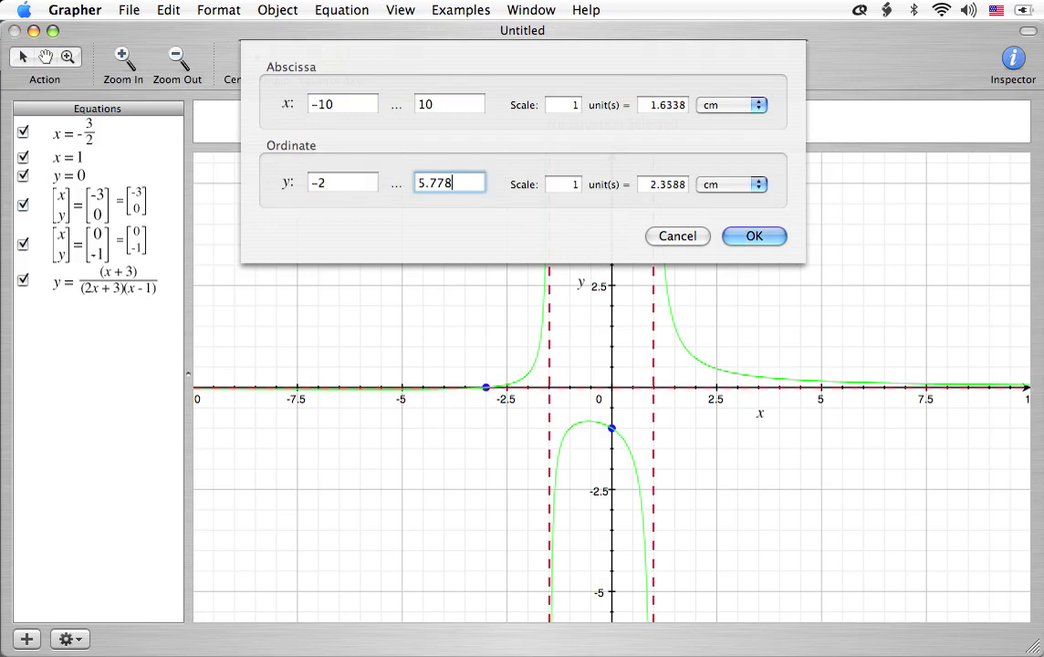
pyautogui.write('2')
pyautogui.press('Return')
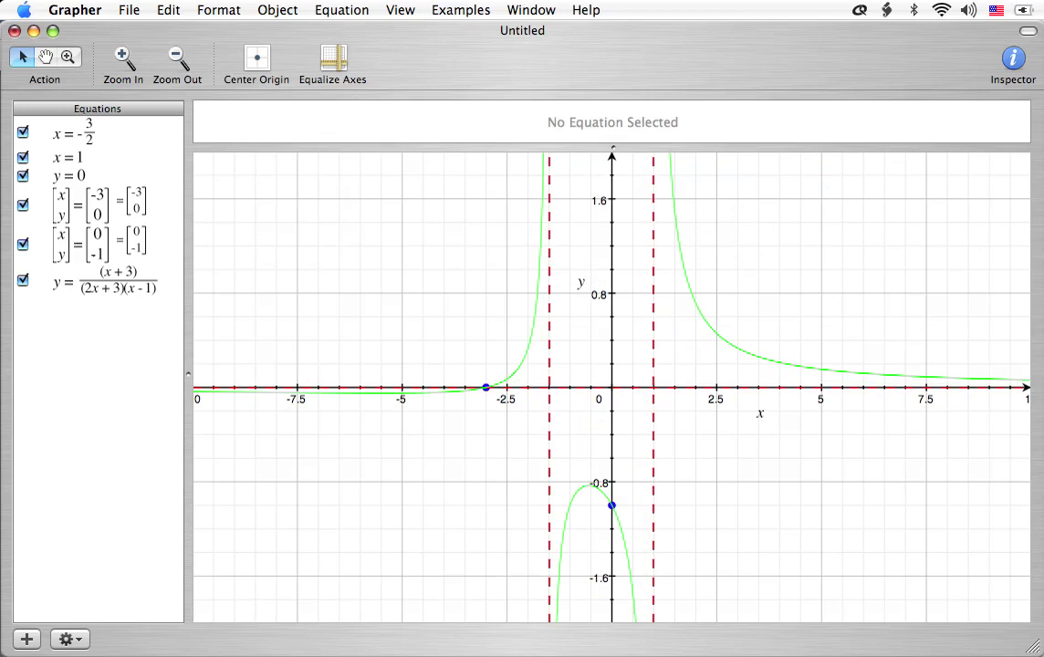
# Step: Set the graph's horizontal frame limits to x from -100 to 20
pyautogui.click(400, 10)
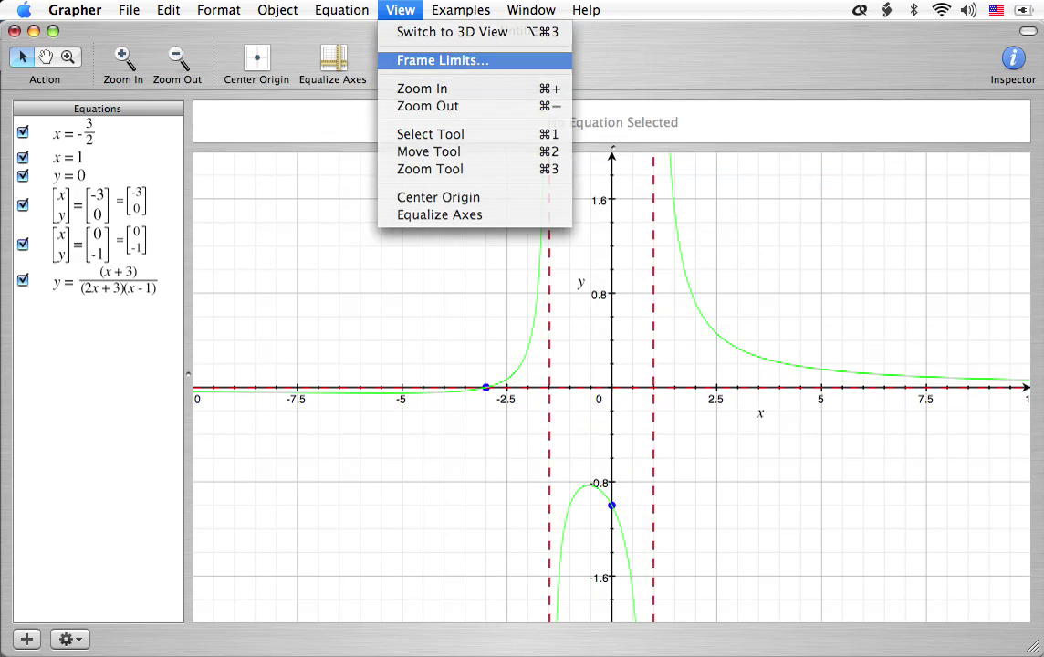
pyautogui.click(442, 60)
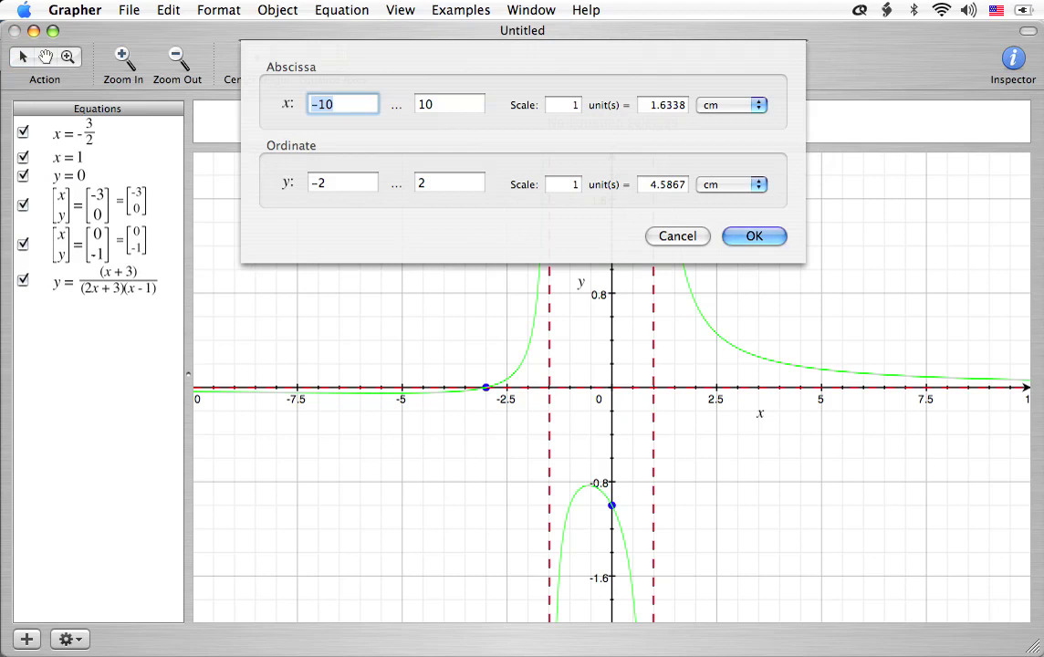
pyautogui.write('-100')
pyautogui.click(434, 104)
pyautogui.press('BackSpace')
pyautogui.press('BackSpace')
pyautogui.write('20')
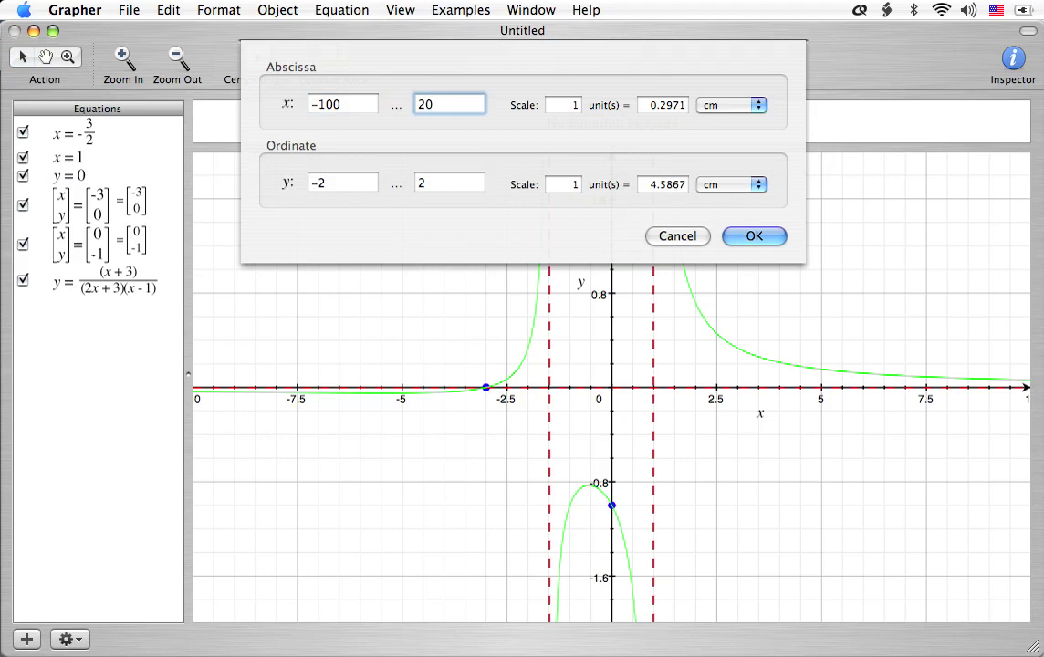
# Step: Set the vertical frame limits to y from -1 to 1 and apply the new frame
pyautogui.click(347, 182)
pyautogui.press('BackSpace')
pyautogui.write('1')
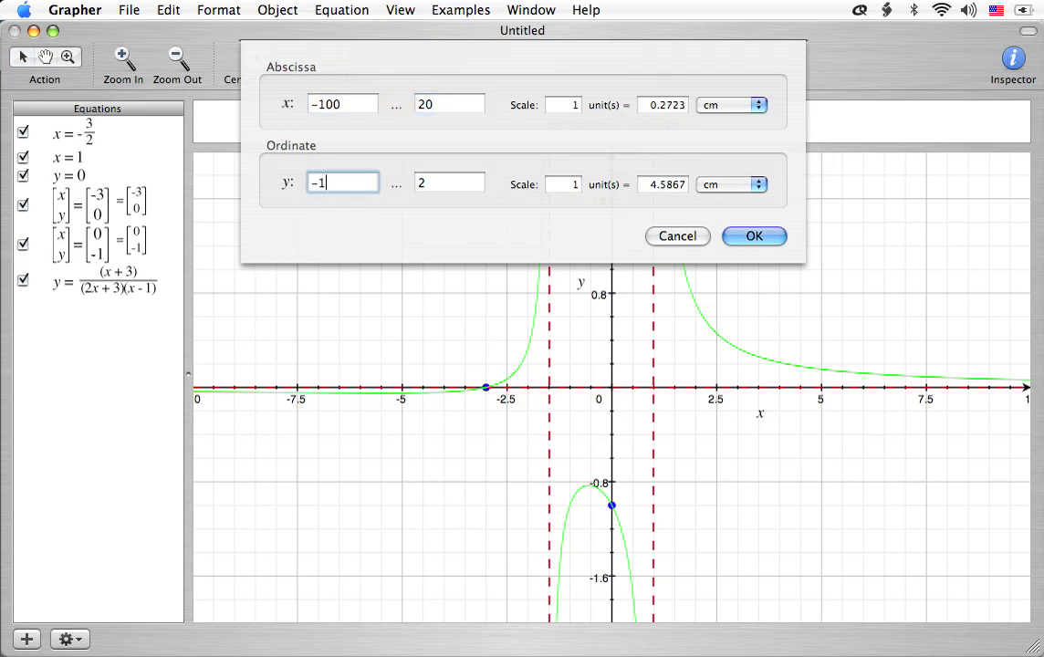
pyautogui.press('Tab')
pyautogui.write('1')
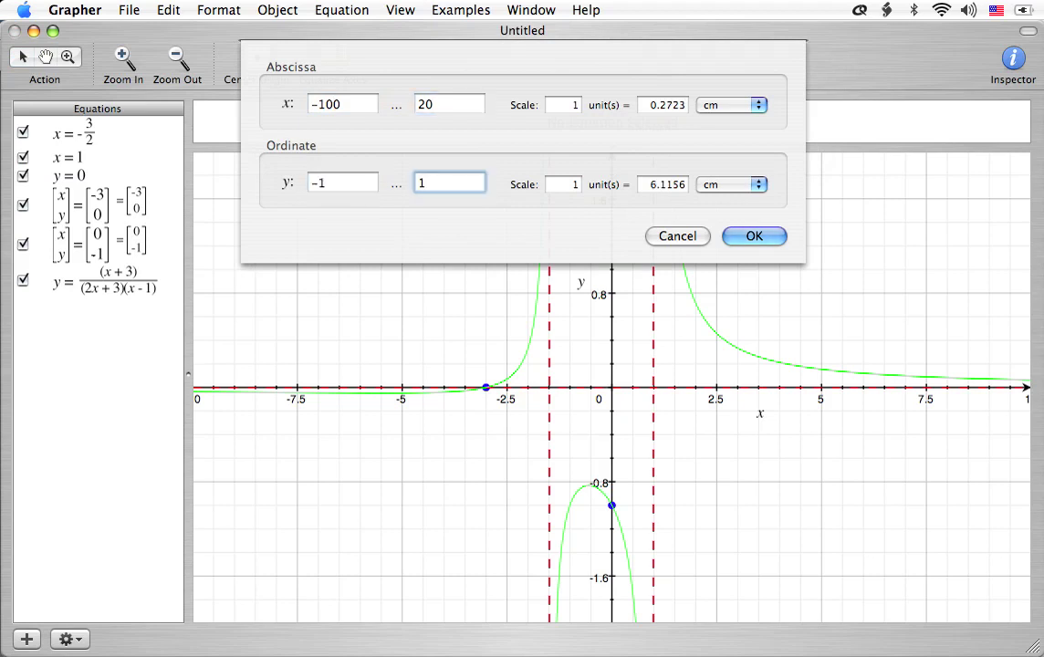
pyautogui.press('Return')
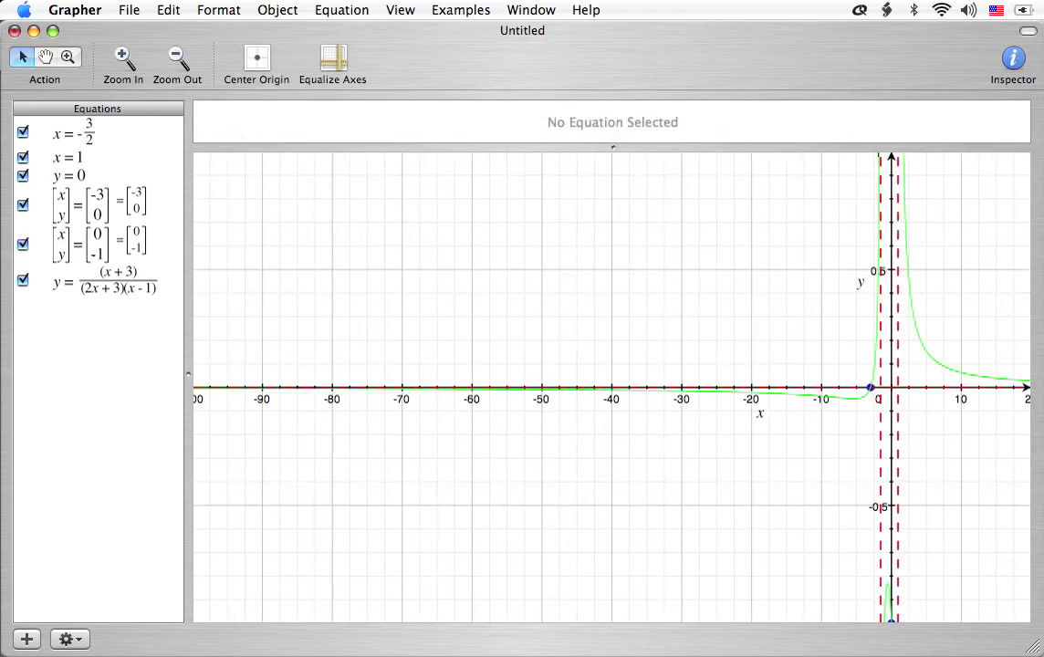